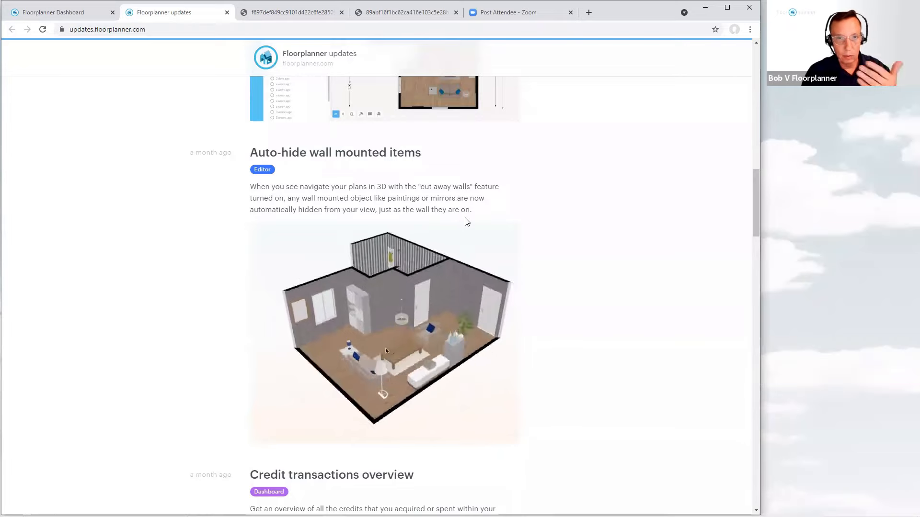
# Examine the Floorplanner updates feed, from the auto-hide wall items entry to the newest post and back to the restore-plan entry
pyautogui.scroll(-1, 518, 247)
pyautogui.scroll(3, 518, 247)
pyautogui.scroll(4, 520, 248)
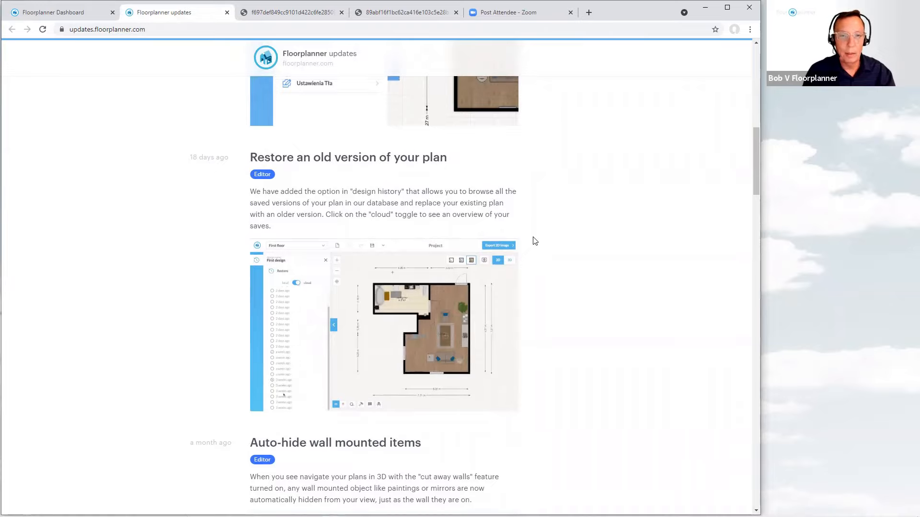
pyautogui.scroll(1, 536, 241)
pyautogui.scroll(5, 536, 241)
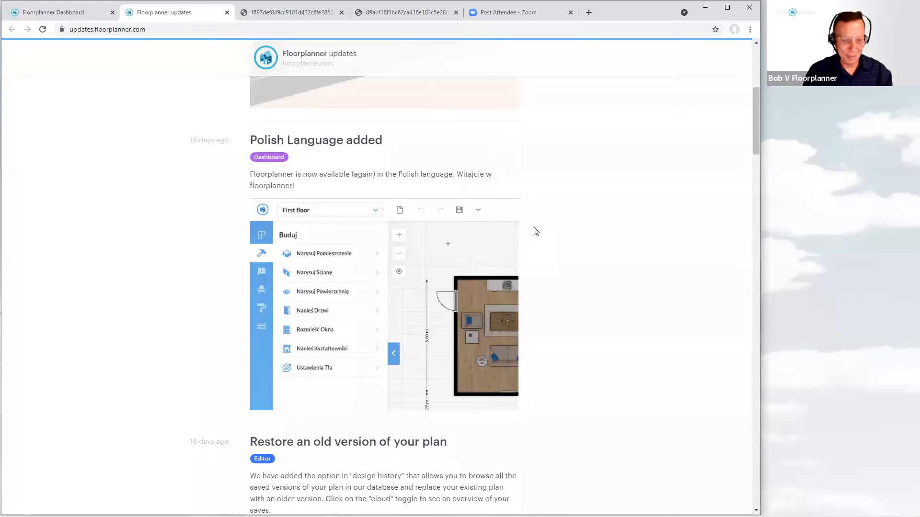
pyautogui.scroll(5, 536, 231)
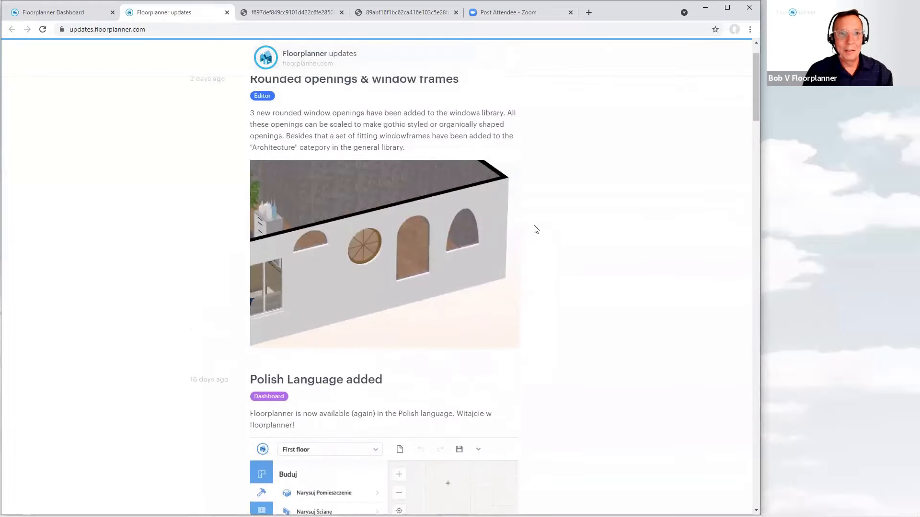
pyautogui.scroll(1, 535, 230)
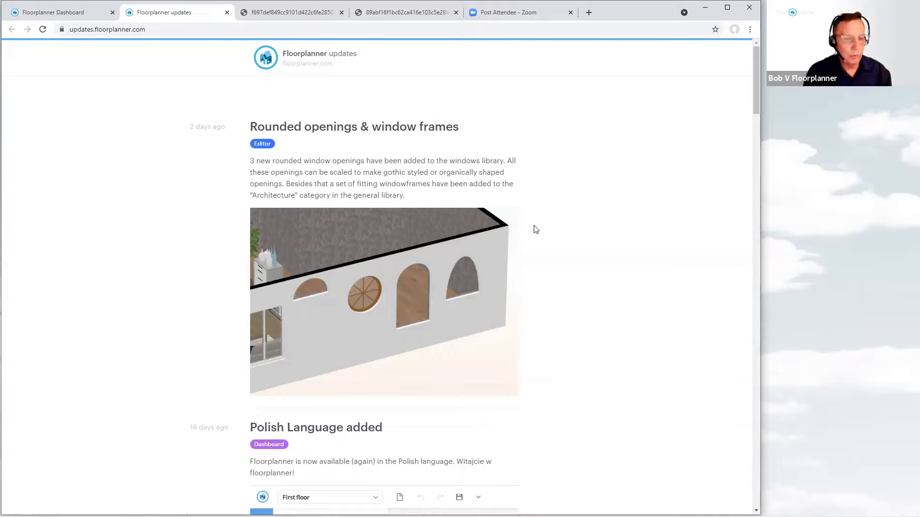
pyautogui.scroll(-7, 473, 243)
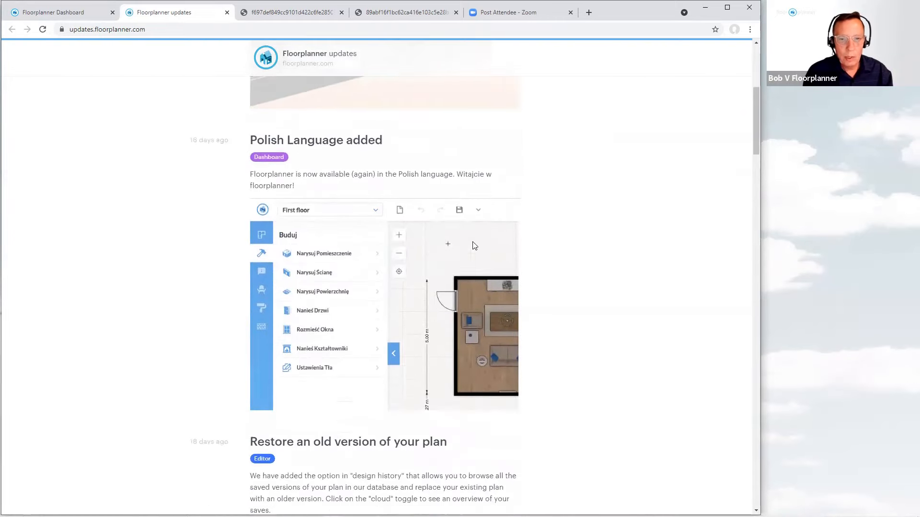
pyautogui.scroll(-6, 472, 245)
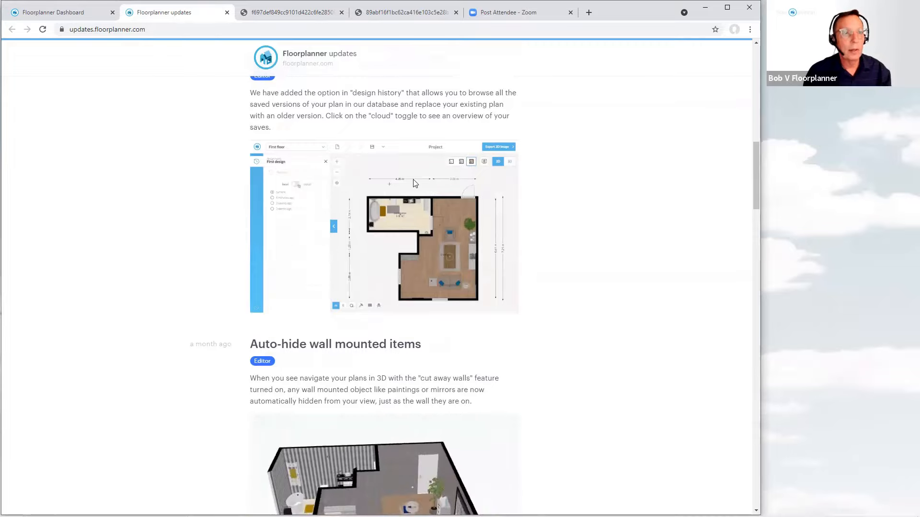
# Review the account's credit transactions on the Floorplanner dashboard, filtered by credits added, Level 2, Level 3 and Level 4
pyautogui.click(81, 18)
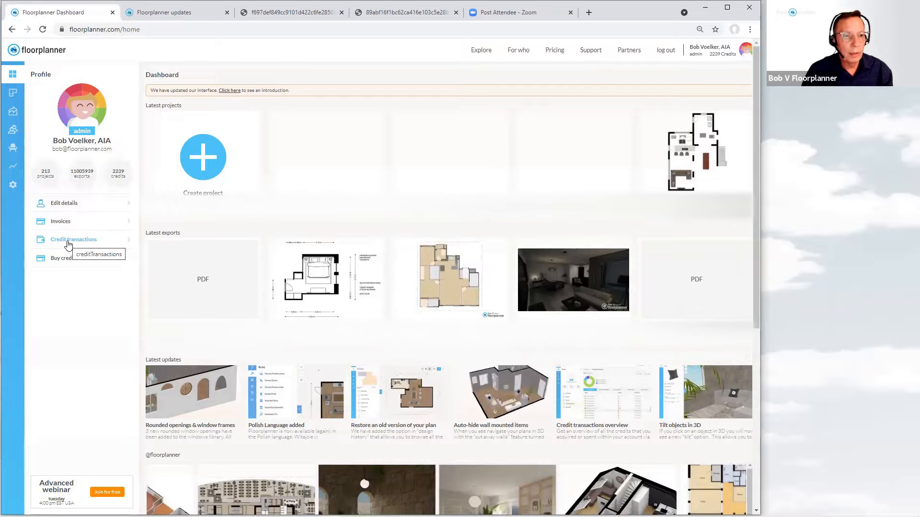
pyautogui.click(69, 240)
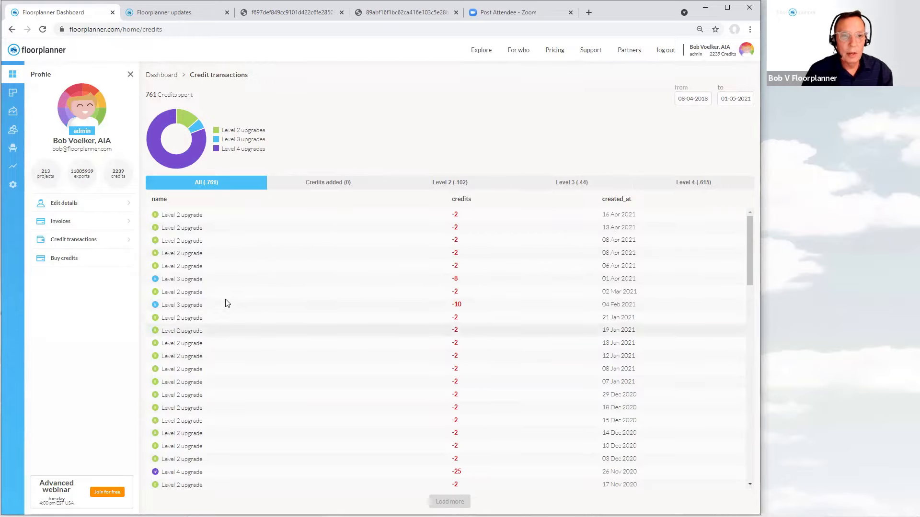
pyautogui.click(343, 187)
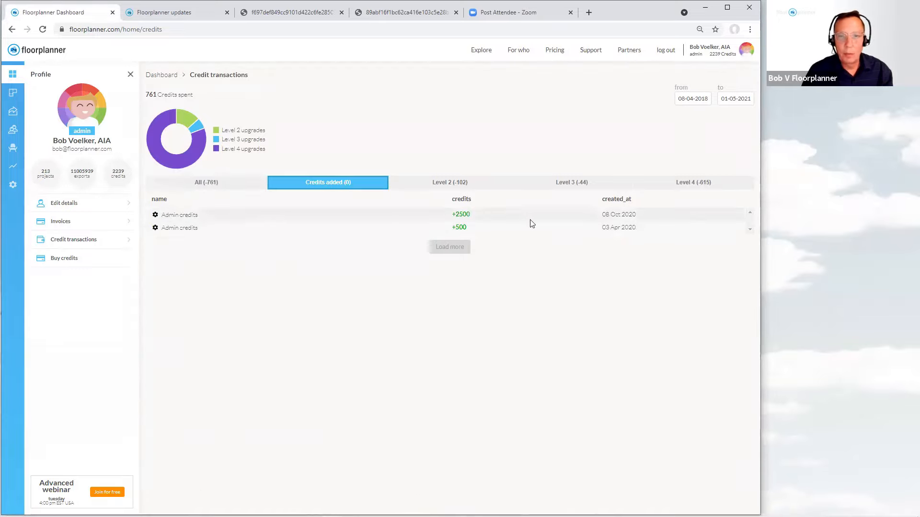
pyautogui.click(456, 189)
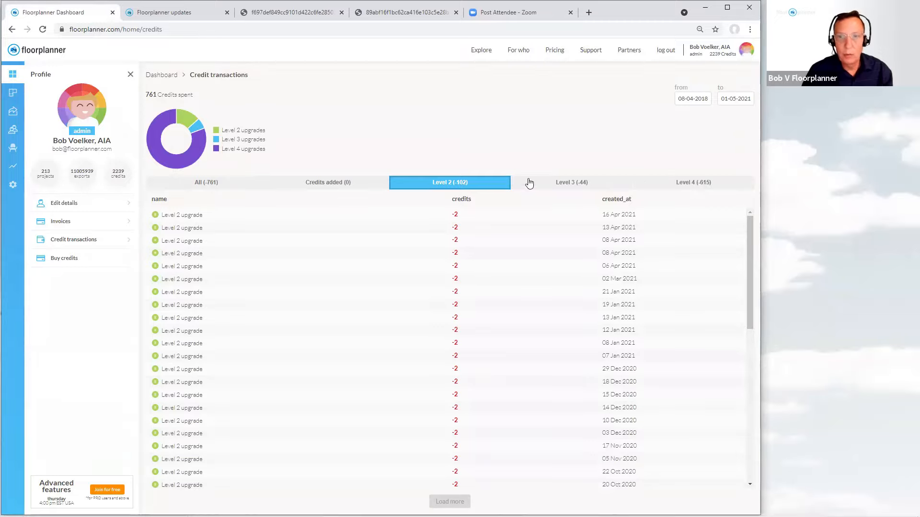
pyautogui.click(575, 186)
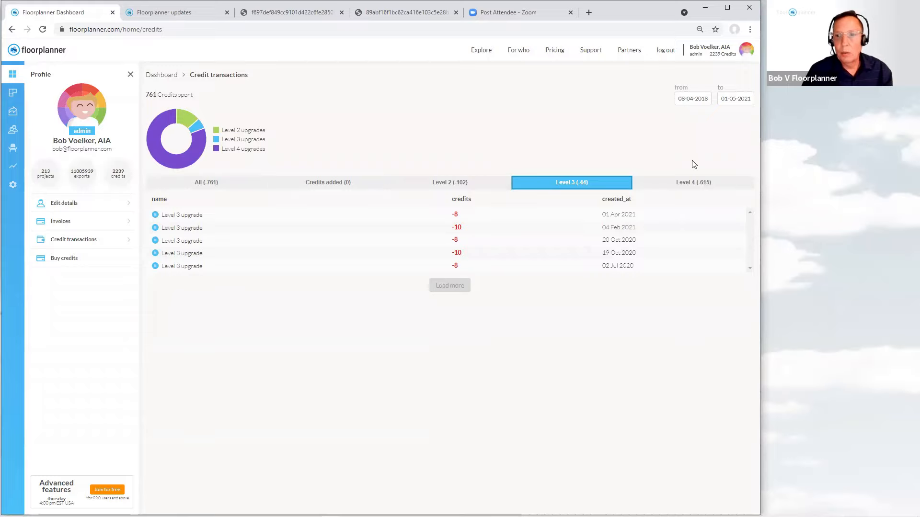
pyautogui.click(698, 187)
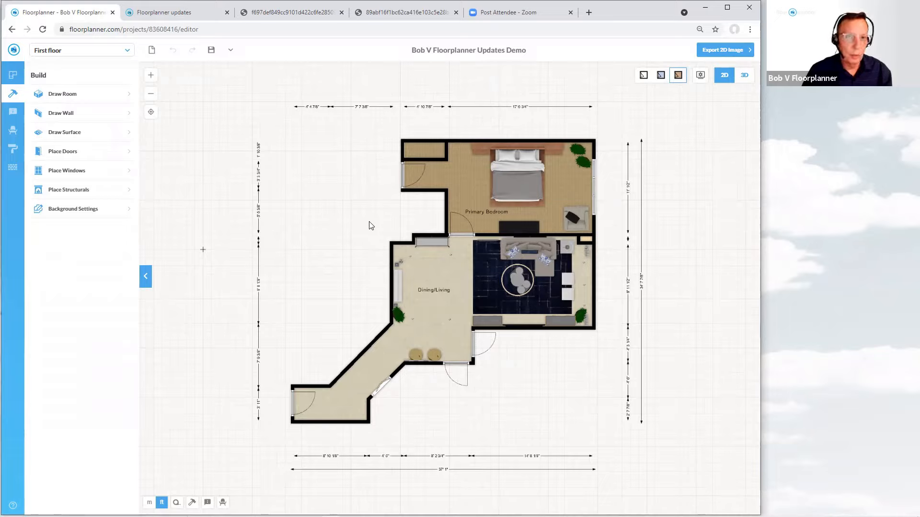
# Inspect the Round Windows design's history, viewing both its local saves and its cloud saves
pyautogui.click(12, 77)
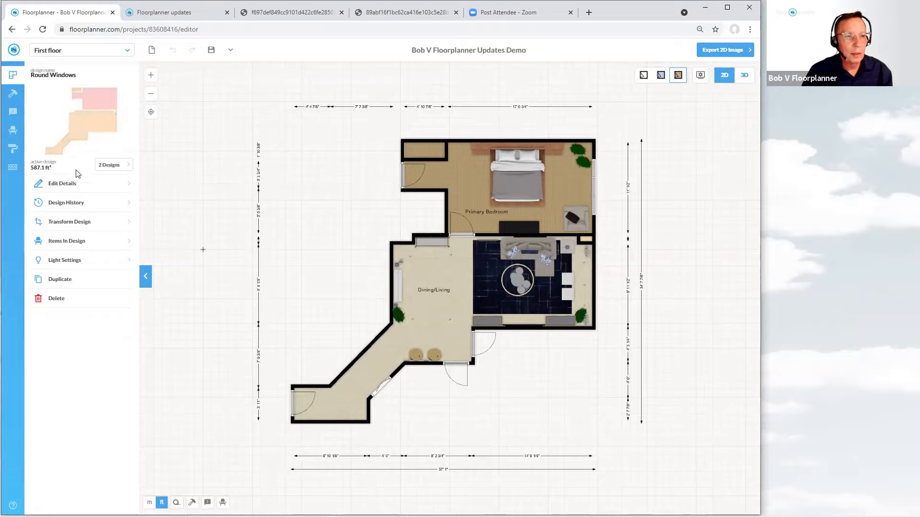
pyautogui.click(76, 205)
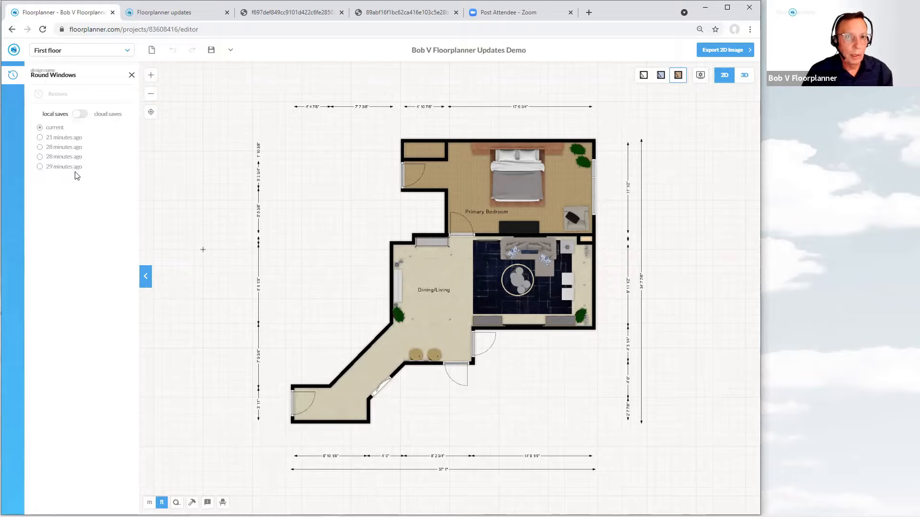
pyautogui.click(85, 115)
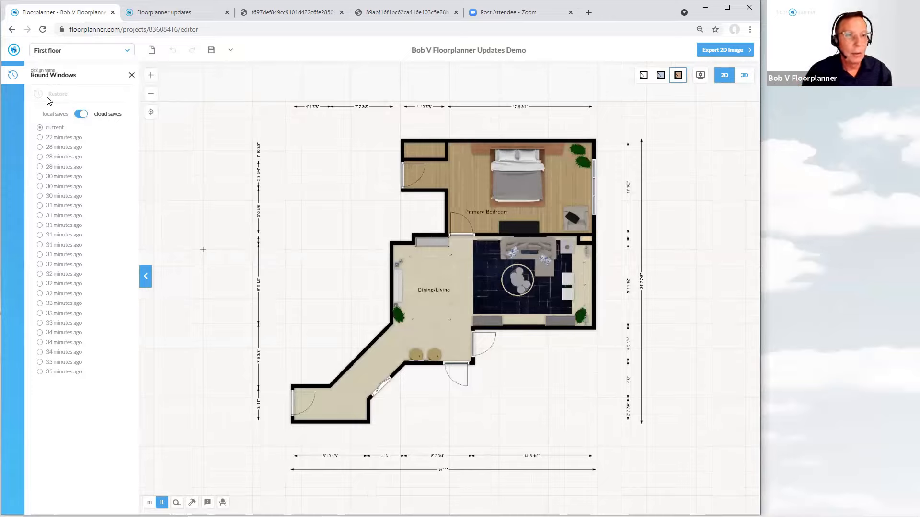
pyautogui.click(132, 77)
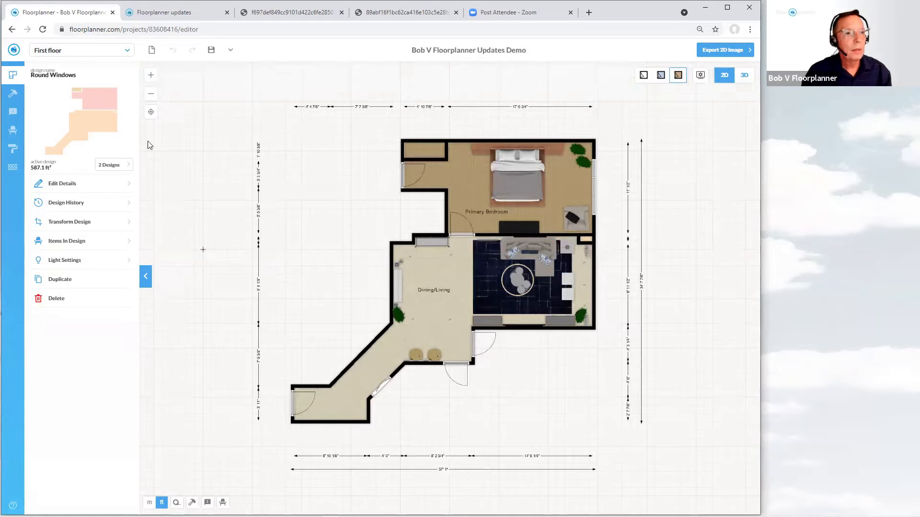
# Switch to the Sample Plan Original design and select the Portuguese Azulejos Pillow on the sofa's chaise in the 2D plan
pyautogui.click(118, 170)
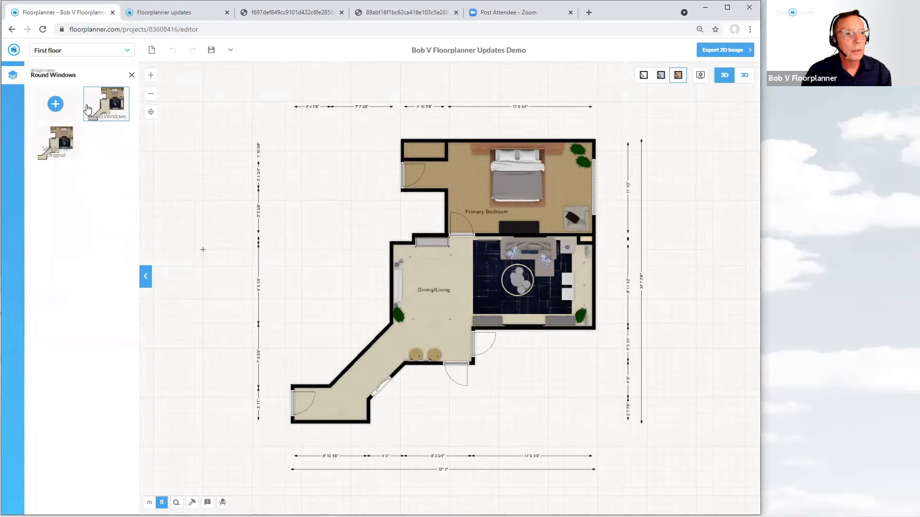
pyautogui.click(65, 156)
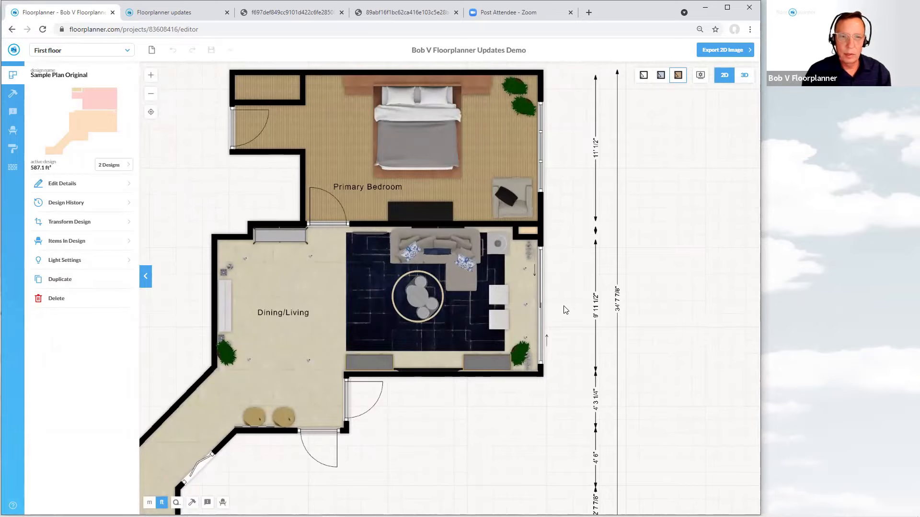
pyautogui.scroll(2, 530, 276)
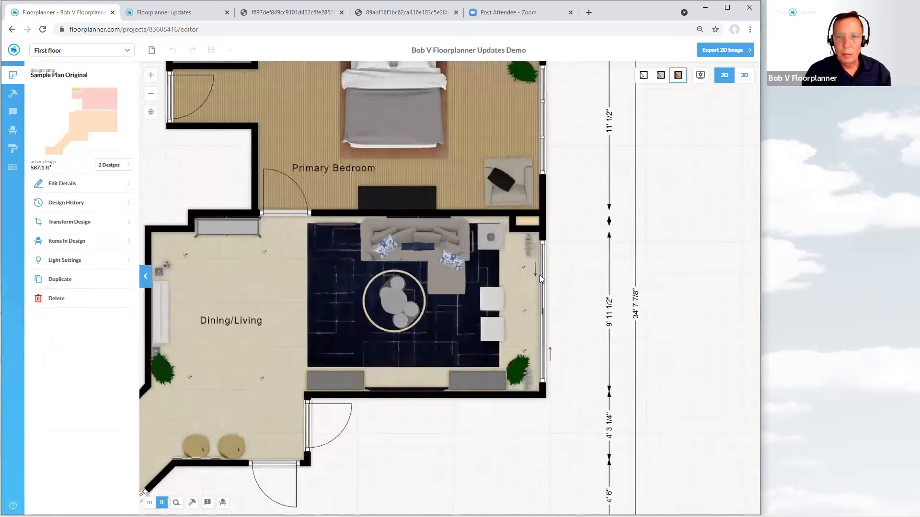
pyautogui.scroll(1, 544, 276)
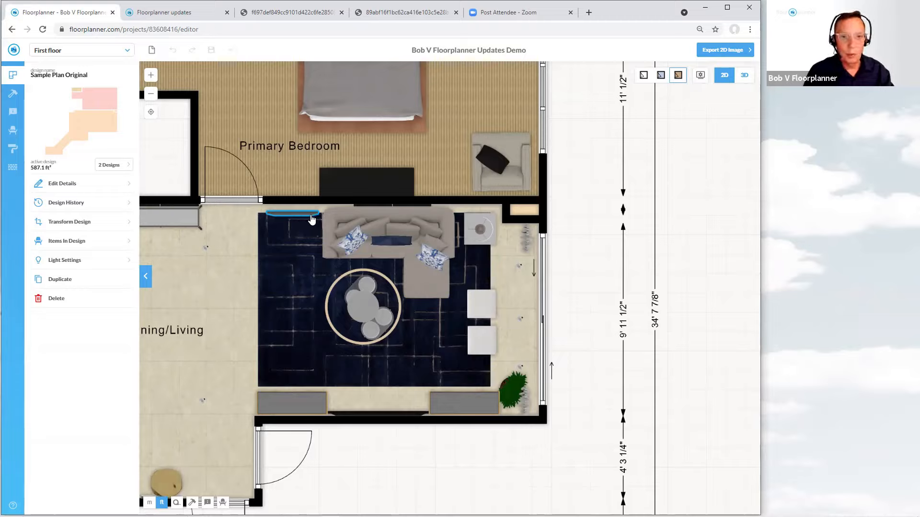
pyautogui.scroll(2, 437, 255)
pyautogui.click(437, 256)
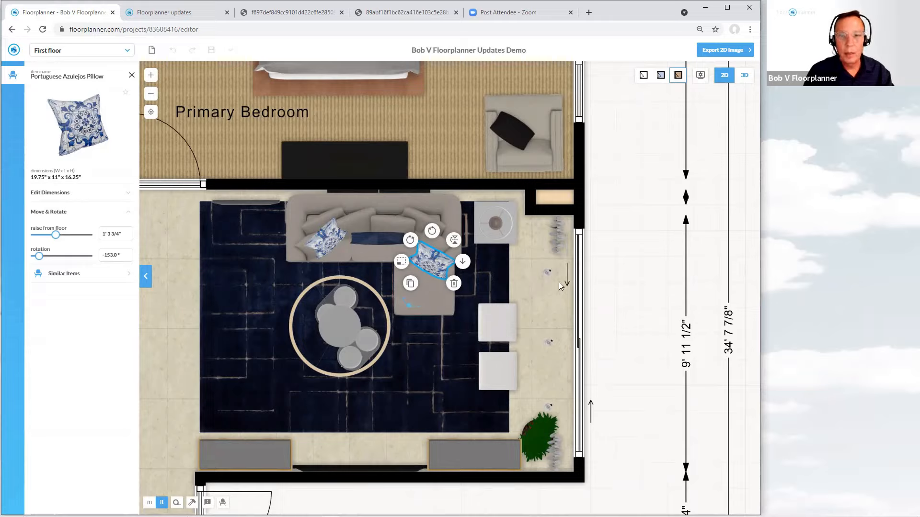
# In the 3D view, rotate the patterned pillow on the chaise to -148.5° and raise it to 1' 4 1/8" from the floor
pyautogui.click(741, 79)
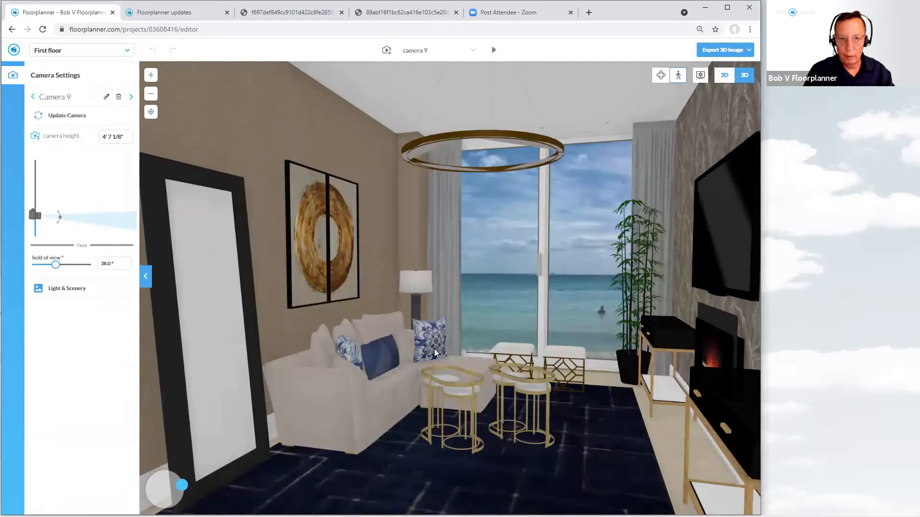
pyautogui.scroll(2, 434, 348)
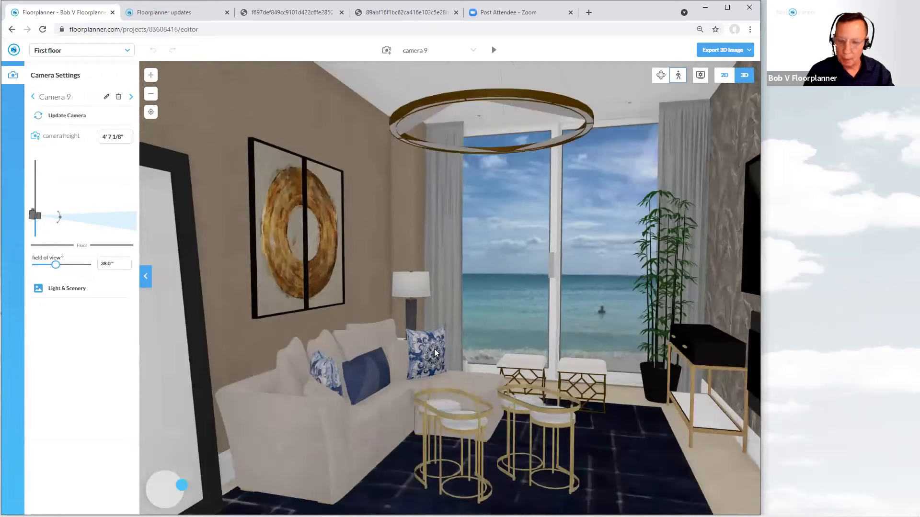
pyautogui.scroll(1, 434, 352)
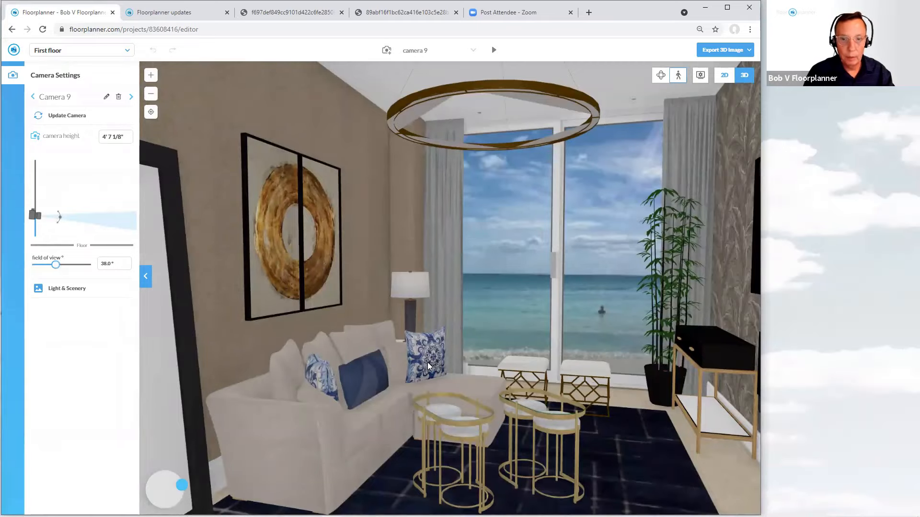
pyautogui.click(428, 366)
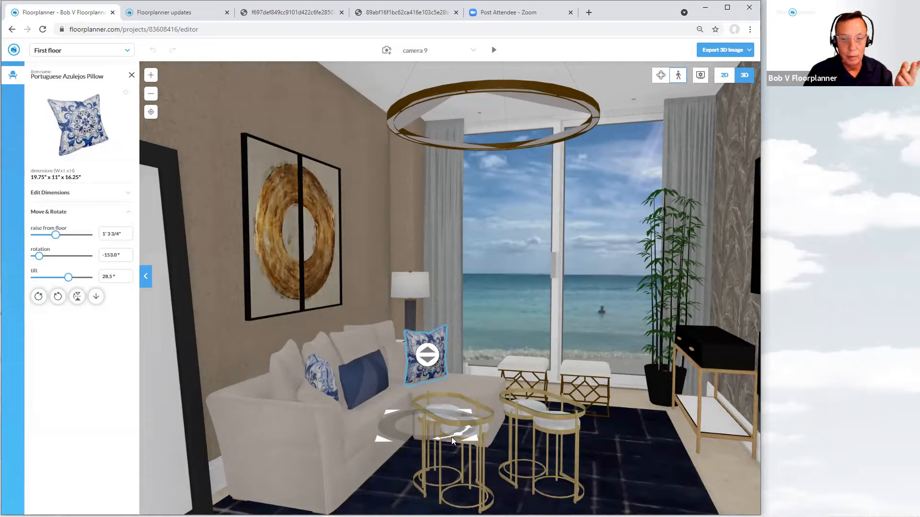
pyautogui.moveTo(451, 435); pyautogui.dragTo(465, 412)
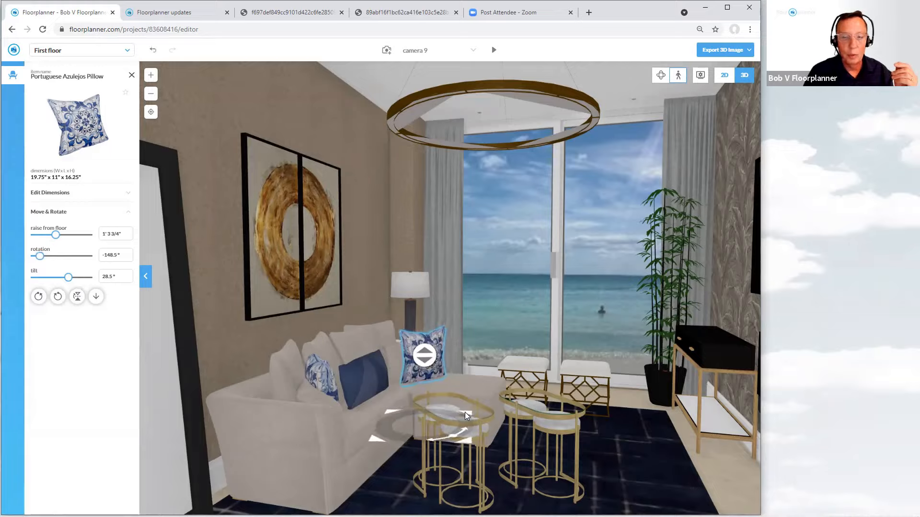
pyautogui.moveTo(425, 348); pyautogui.dragTo(425, 346)
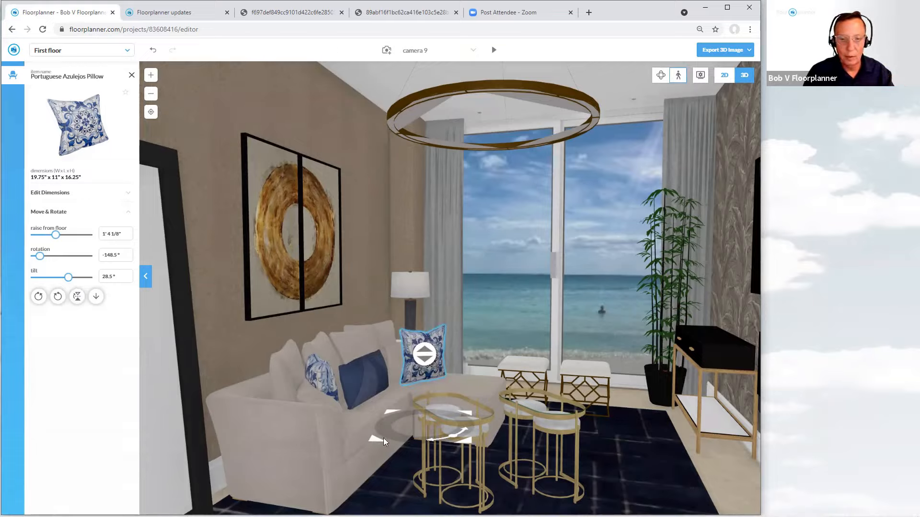
# Set the patterned pillow's tilt to 19.5° and its rotation to -138.0°, and deselect it
pyautogui.moveTo(424, 438); pyautogui.dragTo(460, 421)
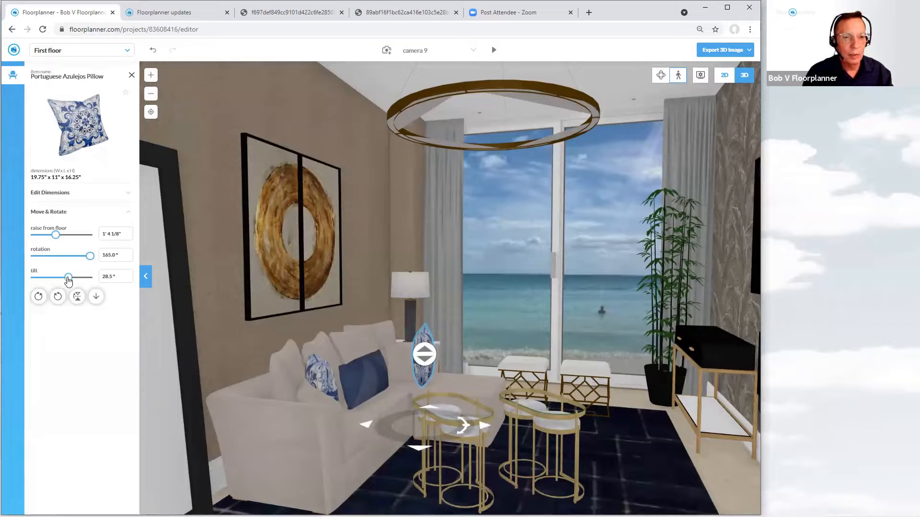
pyautogui.moveTo(68, 281); pyautogui.dragTo(68, 282)
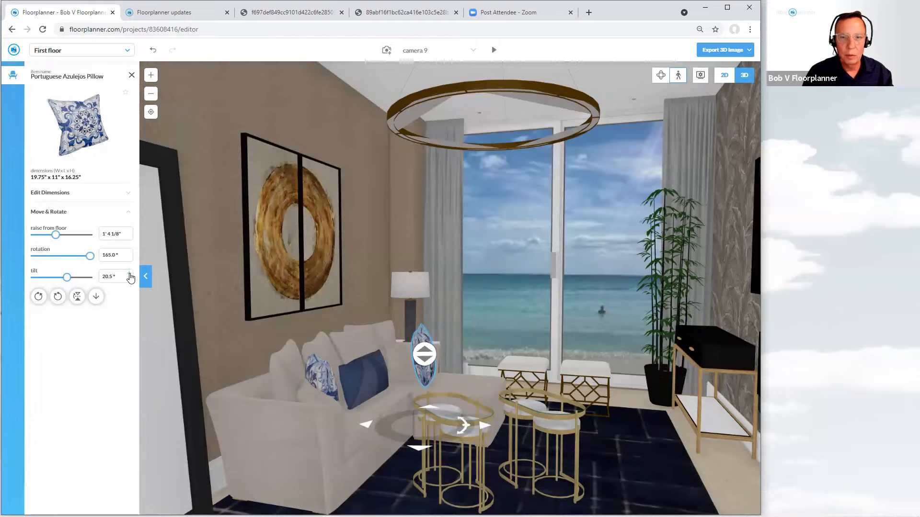
pyautogui.click(130, 275)
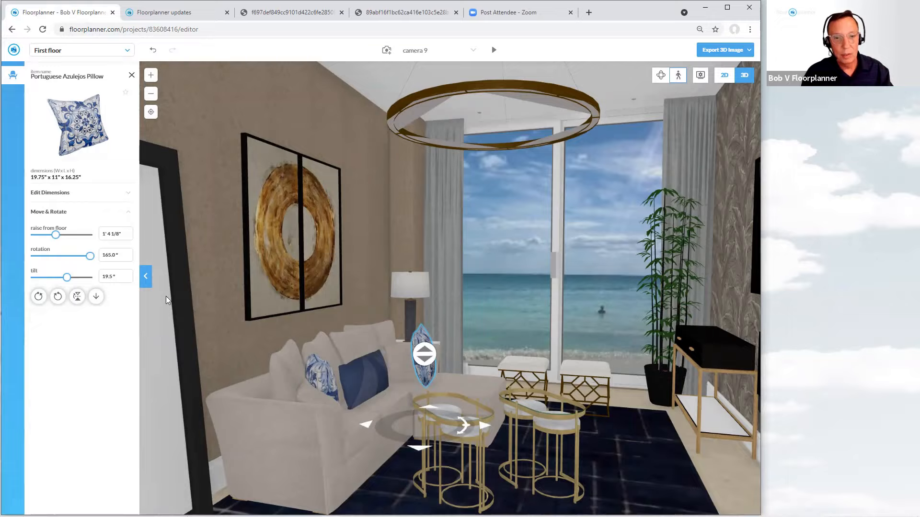
pyautogui.moveTo(423, 440); pyautogui.dragTo(359, 434)
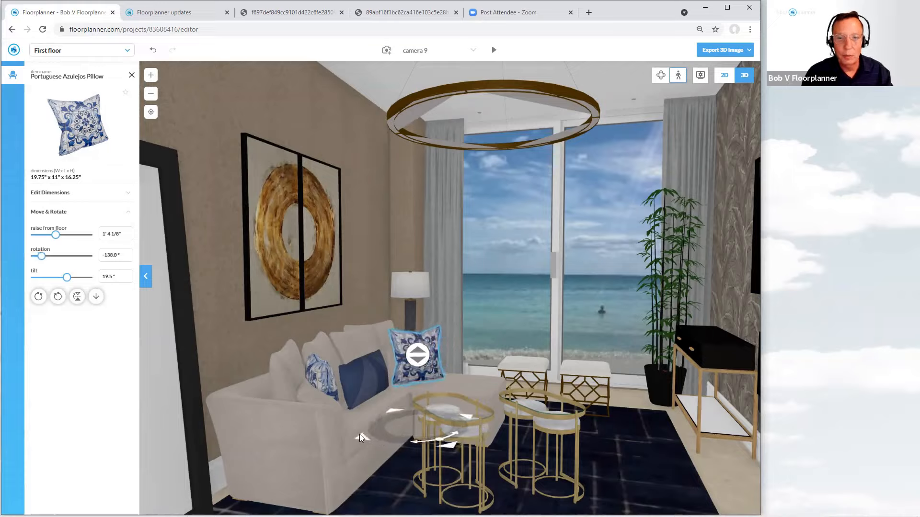
pyautogui.click(707, 460)
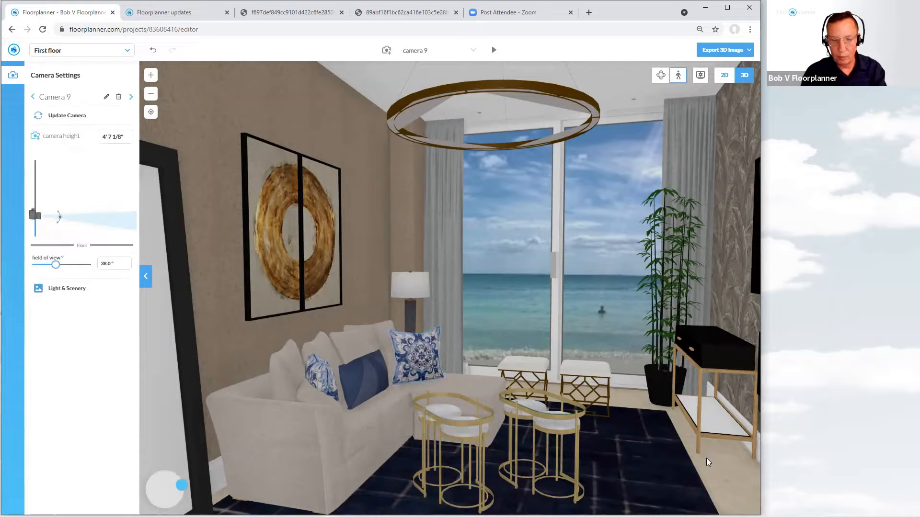
# Select the giant mirror beside the door in the 3D view and set its tilt to 3.0°
pyautogui.scroll(-4, 707, 458)
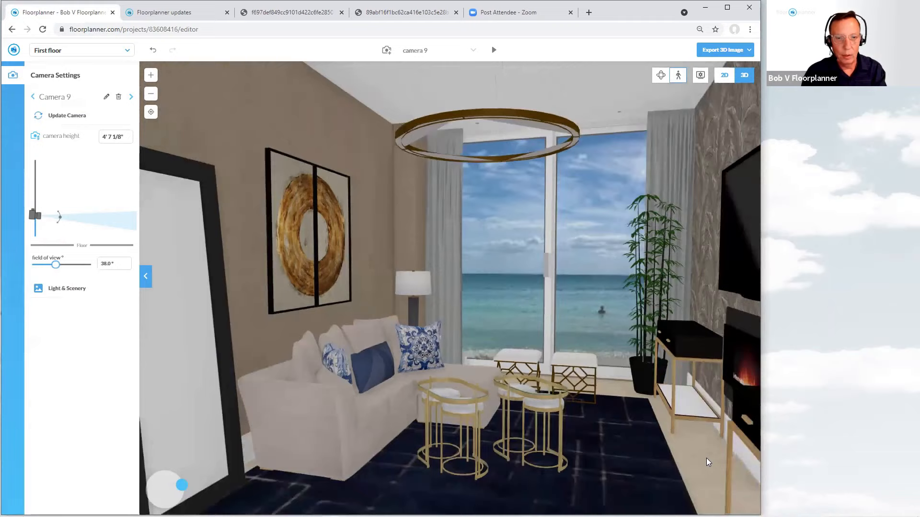
pyautogui.press('Left')
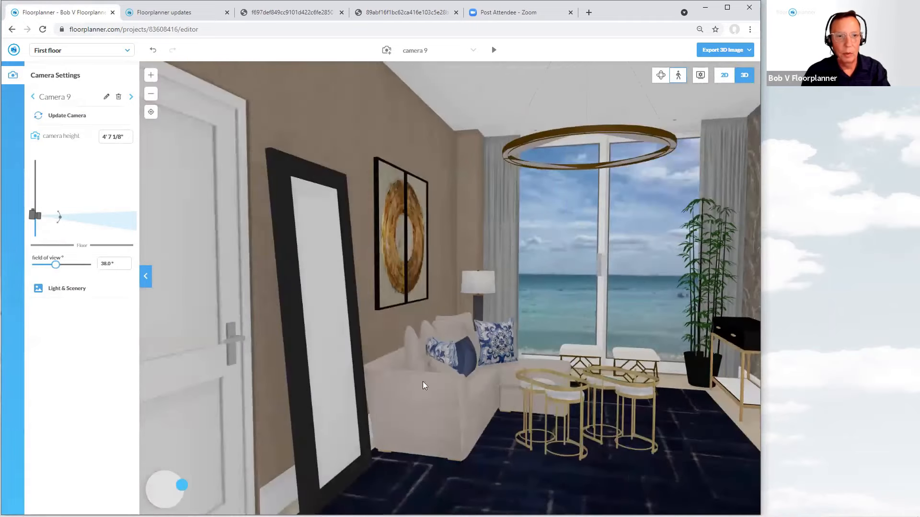
pyautogui.click(291, 283)
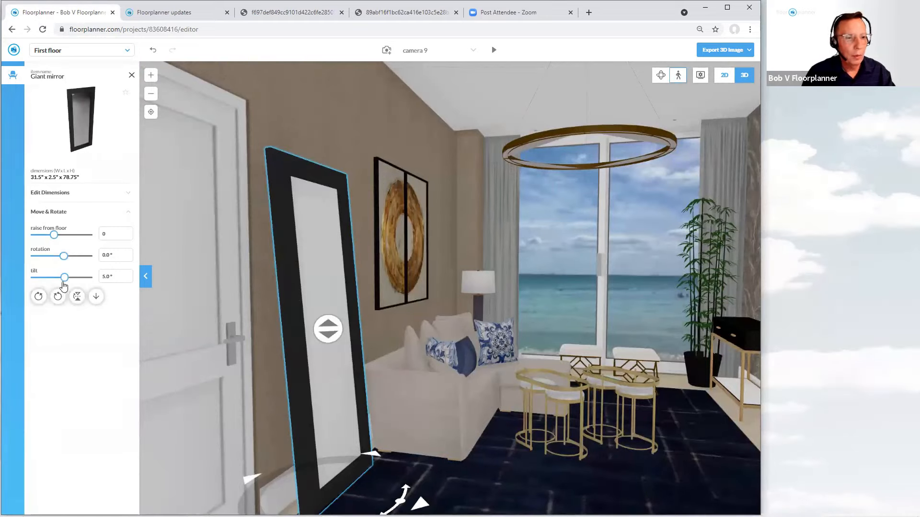
pyautogui.click(128, 281)
pyautogui.click(128, 282)
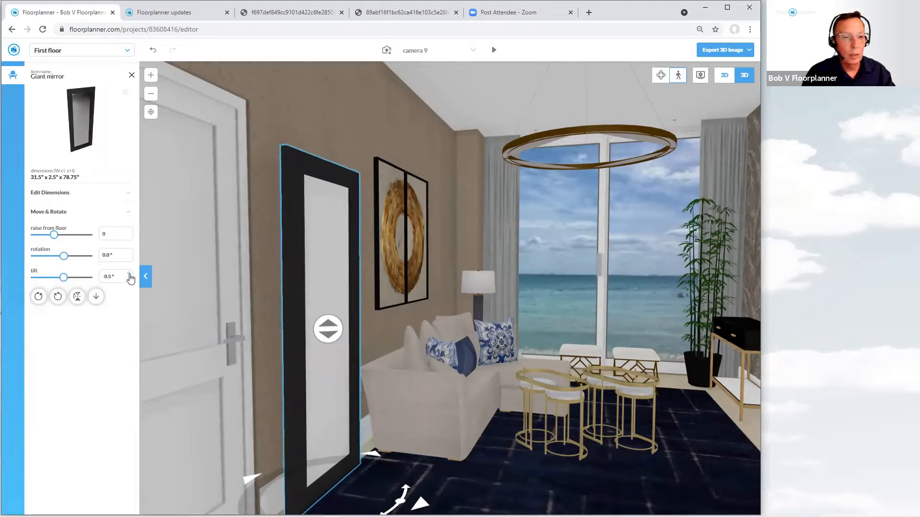
pyautogui.click(129, 274)
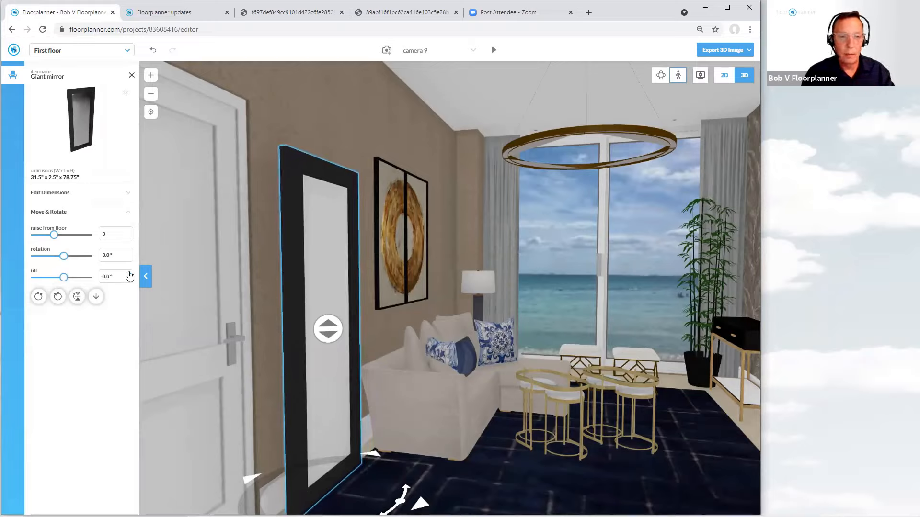
pyautogui.click(129, 274)
pyautogui.click(128, 274)
pyautogui.click(129, 274)
pyautogui.click(129, 274)
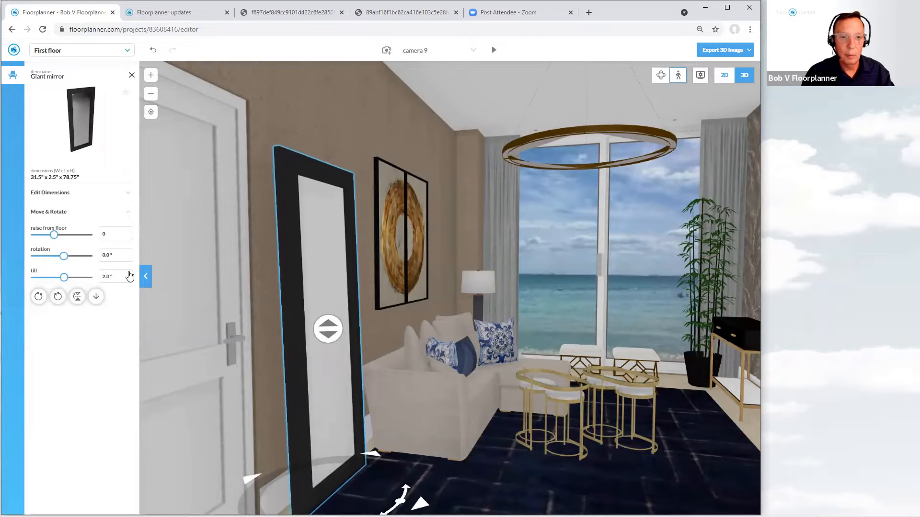
pyautogui.click(129, 274)
pyautogui.click(129, 274)
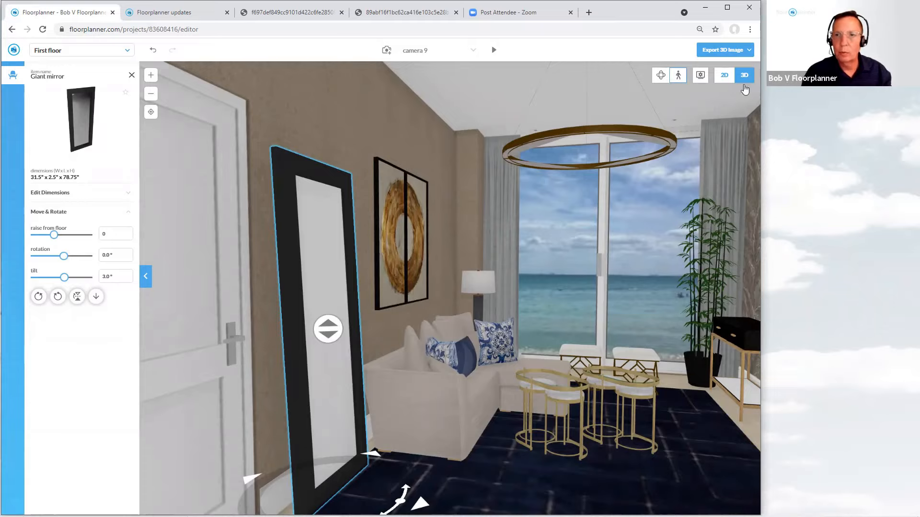
# Switch to the 3D overview, check the 3D view settings, and examine the whole floor from several angles
pyautogui.click(661, 76)
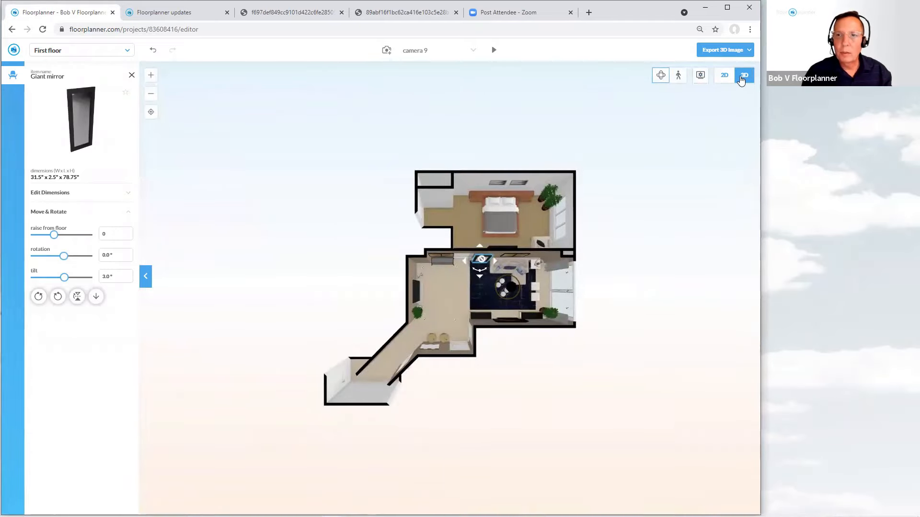
pyautogui.click(700, 75)
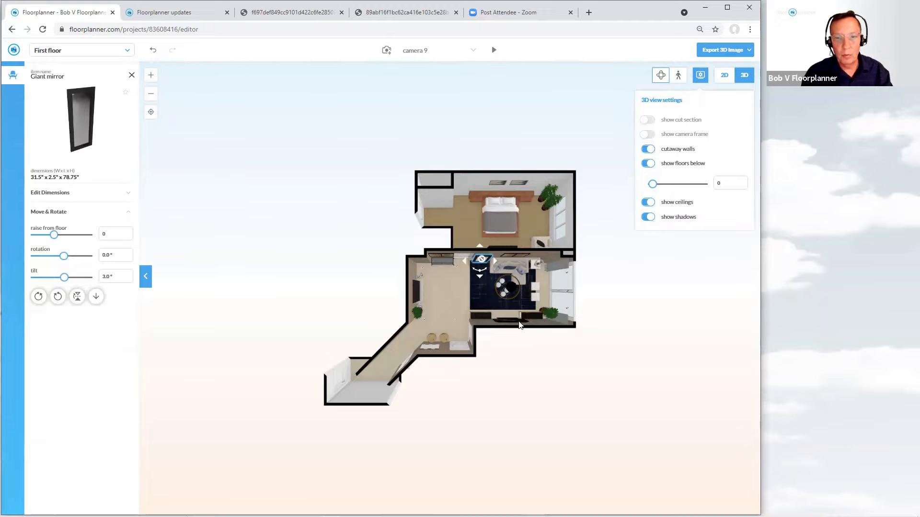
pyautogui.click(572, 383)
pyautogui.moveTo(579, 390); pyautogui.dragTo(551, 337)
pyautogui.scroll(5, 524, 400)
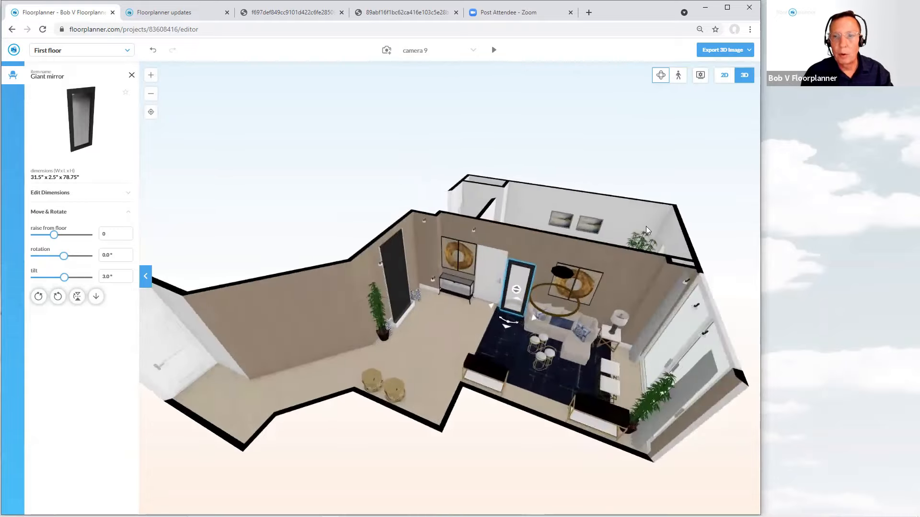
pyautogui.moveTo(695, 449); pyautogui.dragTo(657, 427)
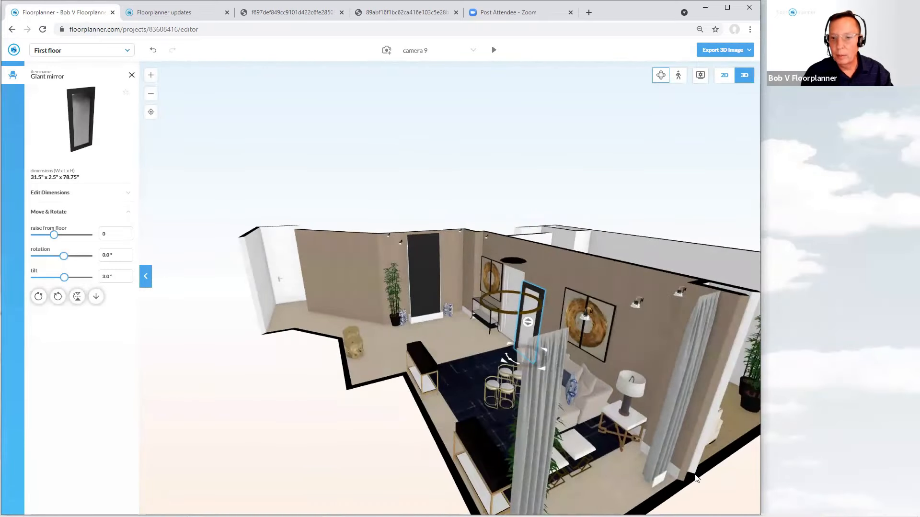
pyautogui.scroll(-1, 698, 477)
pyautogui.moveTo(698, 478); pyautogui.dragTo(671, 468)
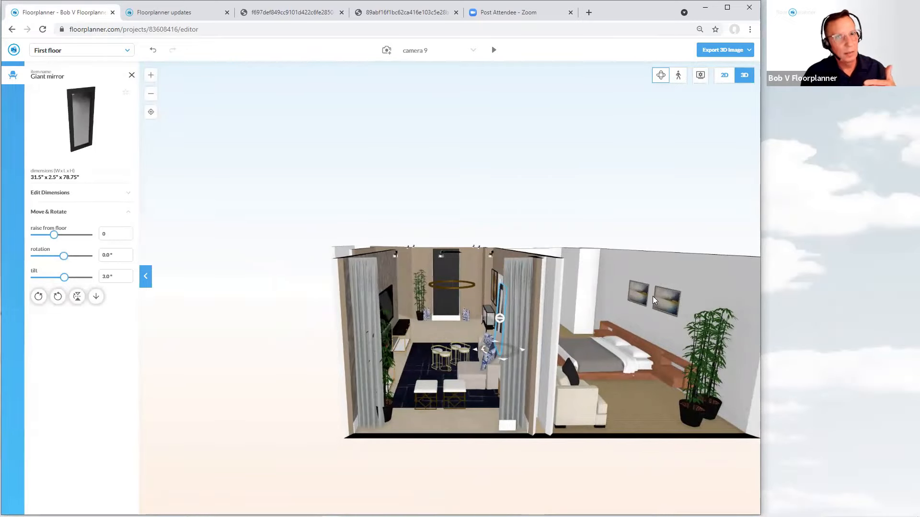
pyautogui.moveTo(692, 451); pyautogui.dragTo(668, 437)
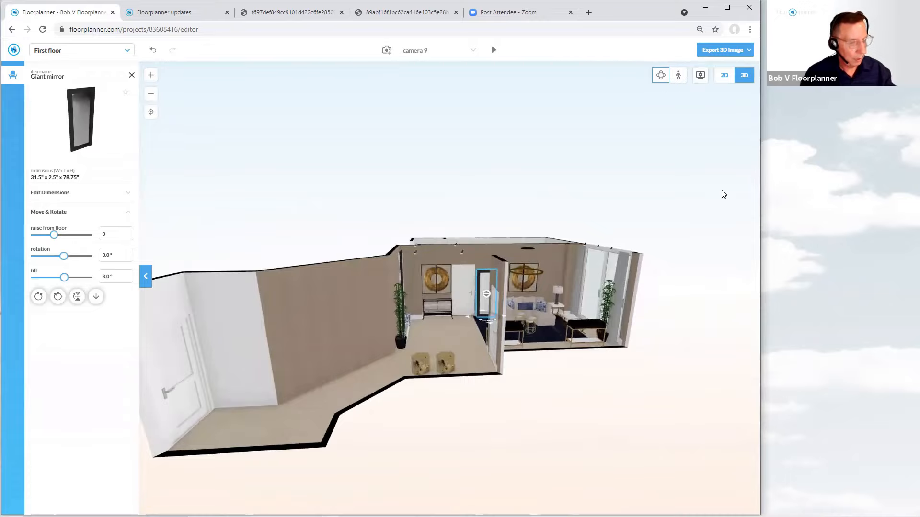
# Save the Sample Plan Original design from the 2D view and switch to the Round Windows design
pyautogui.click(724, 77)
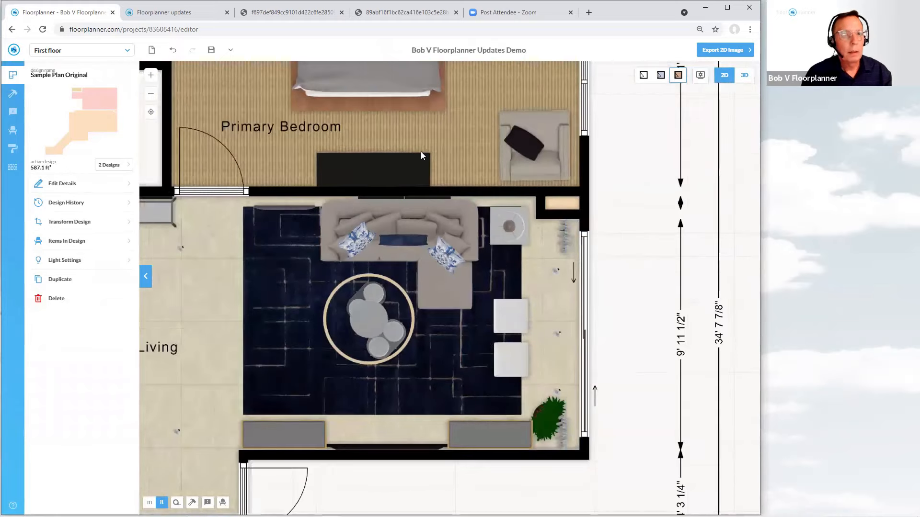
pyautogui.click(211, 51)
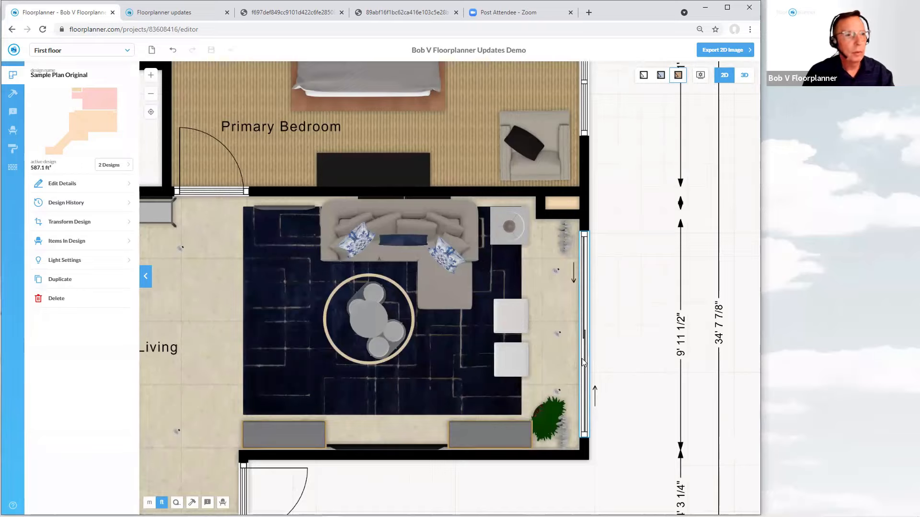
pyautogui.click(120, 168)
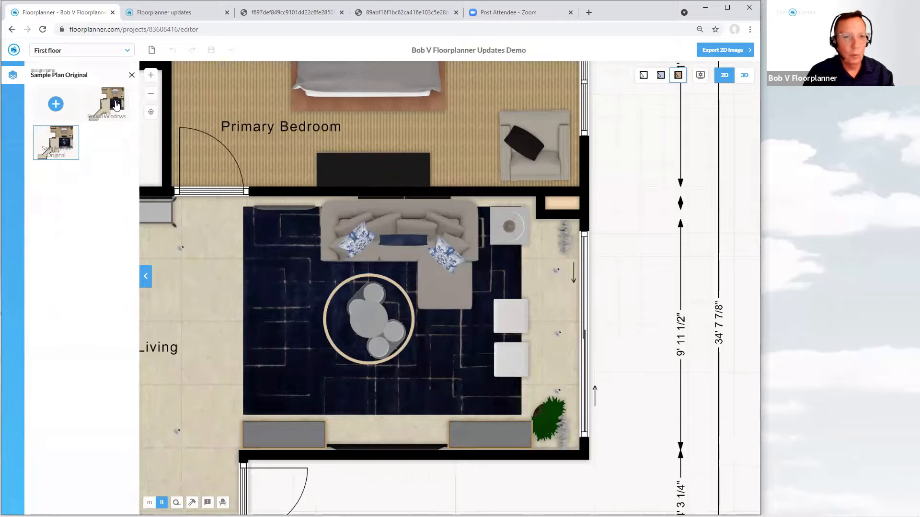
pyautogui.click(116, 106)
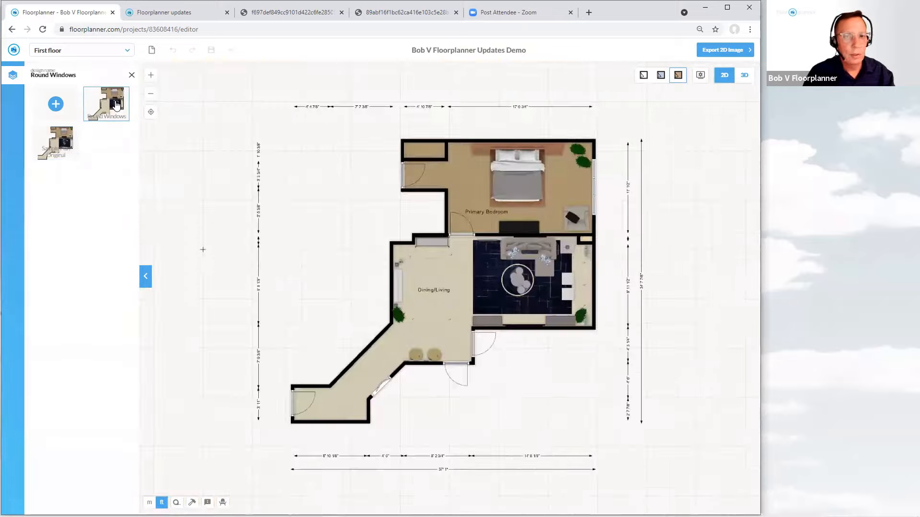
pyautogui.scroll(5, 617, 284)
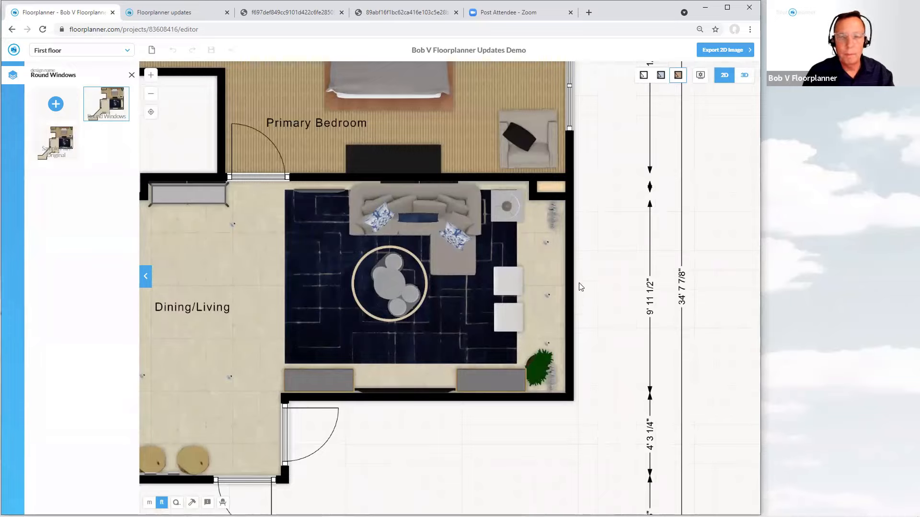
pyautogui.click(570, 317)
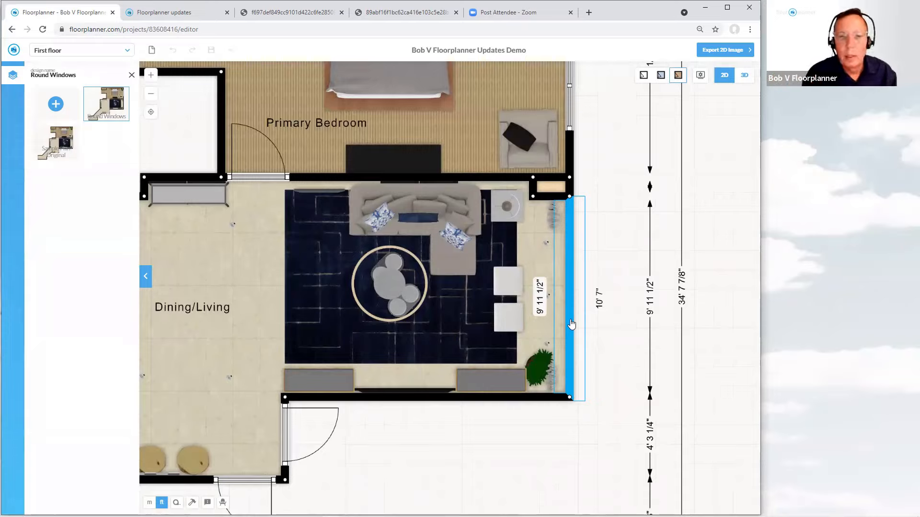
pyautogui.click(594, 307)
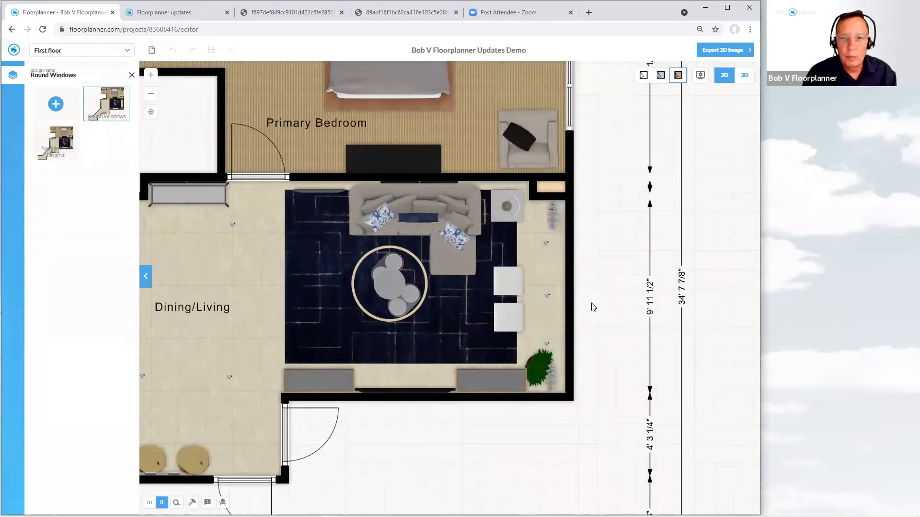
pyautogui.click(582, 217)
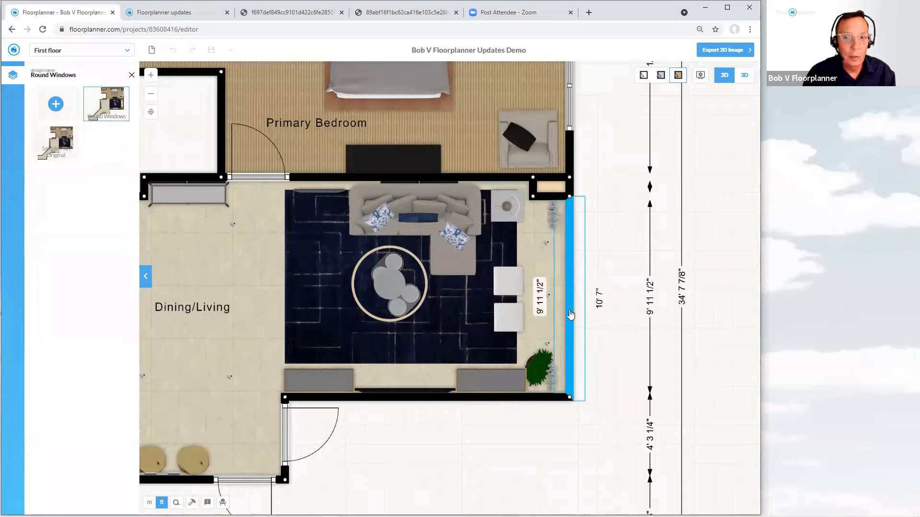
pyautogui.click(576, 281)
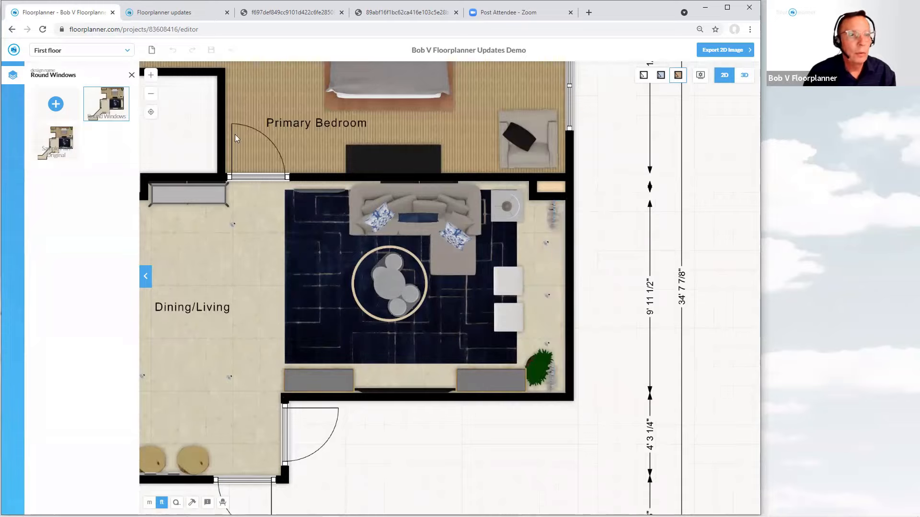
# Place a Round opening window in the living area's exterior wall beside the two white stools
pyautogui.click(133, 76)
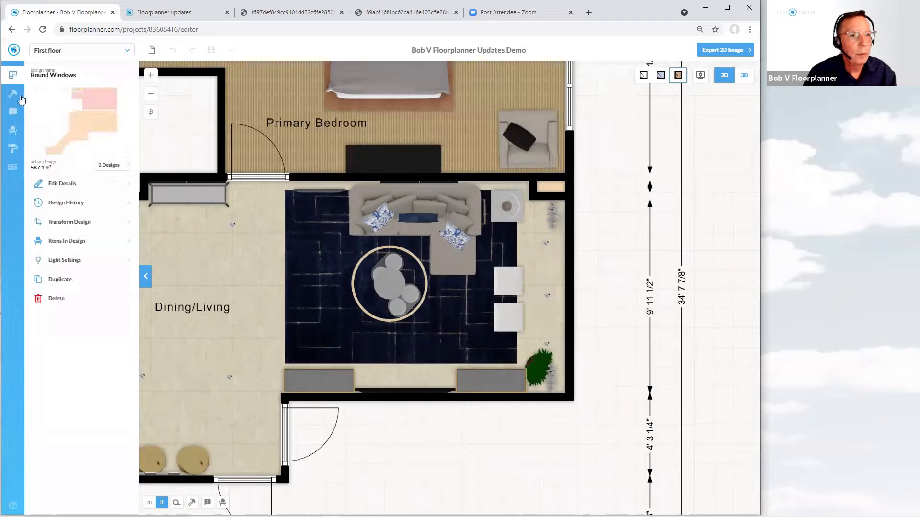
pyautogui.click(14, 97)
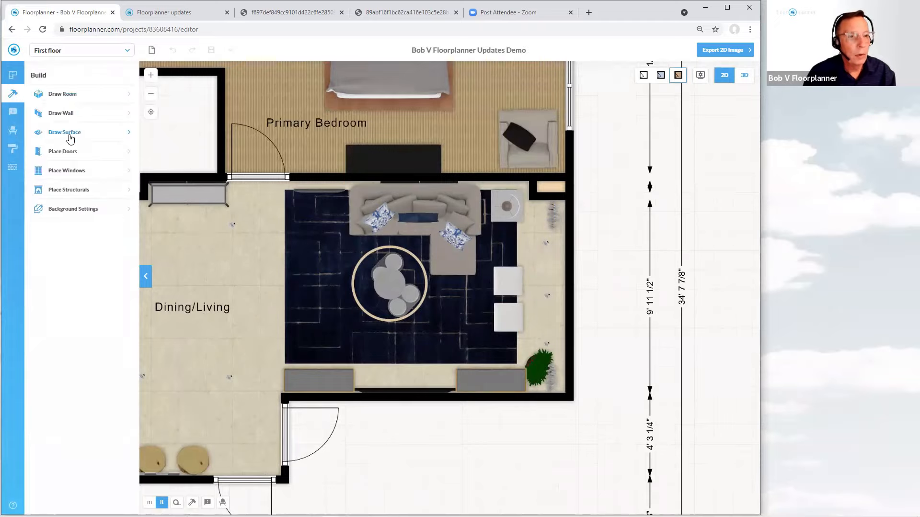
pyautogui.click(72, 152)
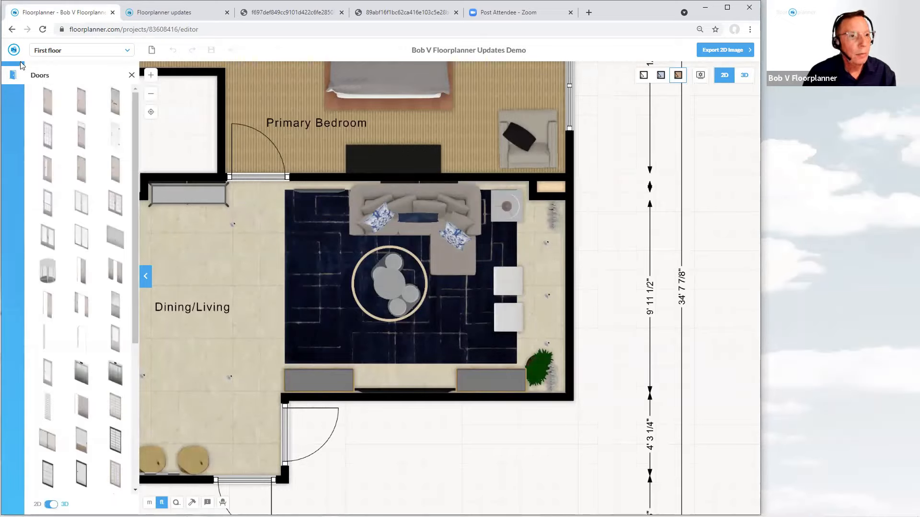
pyautogui.click(131, 76)
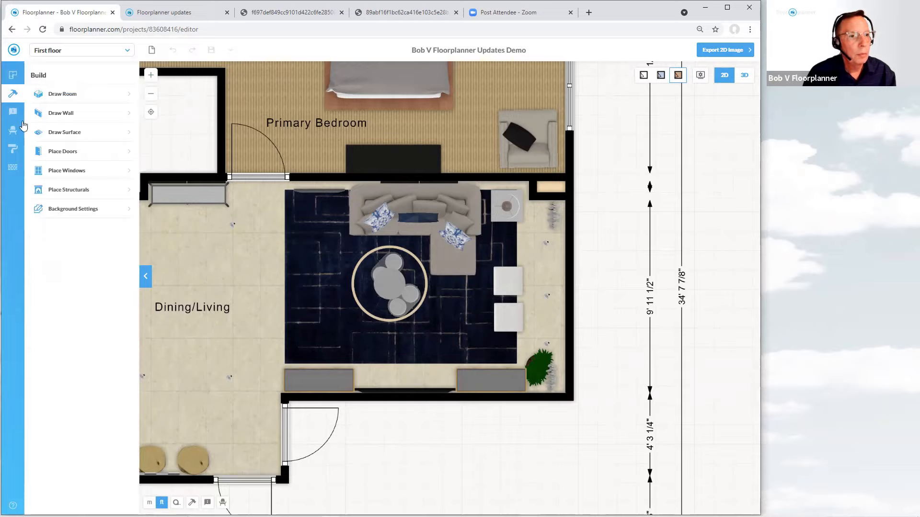
pyautogui.click(55, 171)
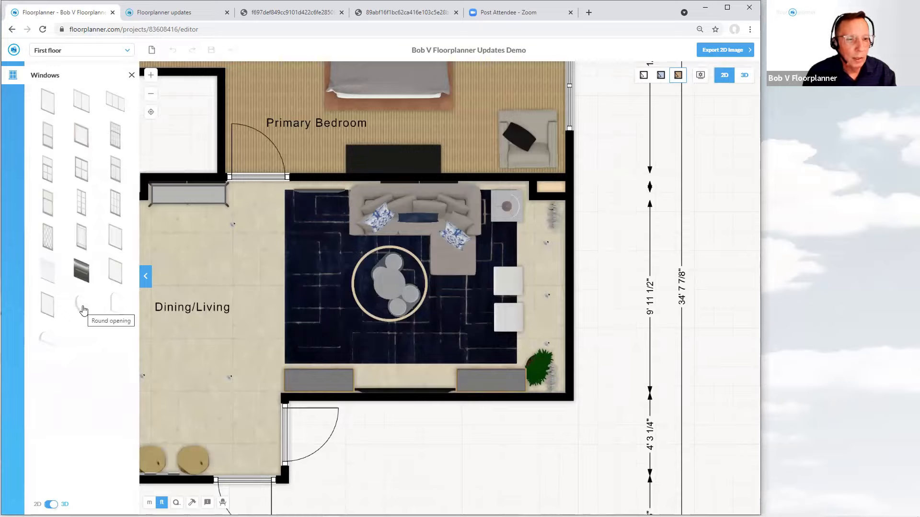
pyautogui.moveTo(83, 310); pyautogui.dragTo(583, 291)
pyautogui.scroll(3, 585, 290)
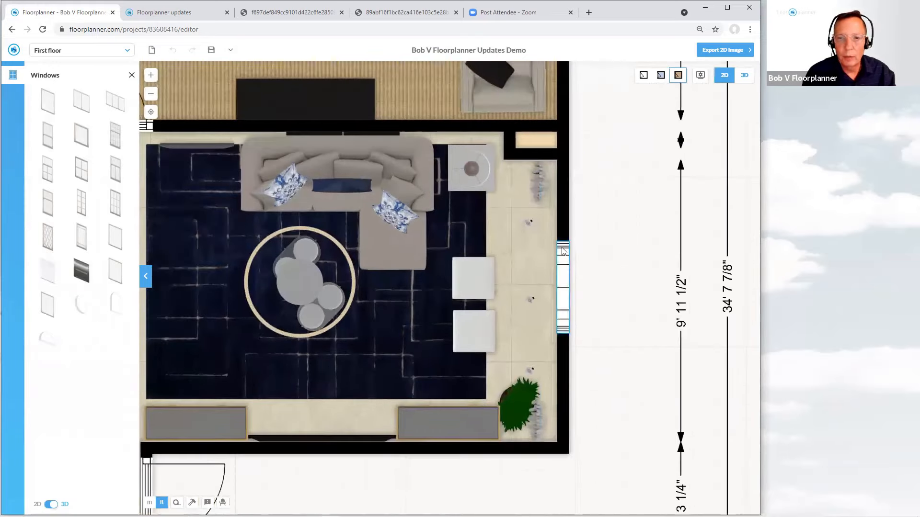
# Set the round opening's width and height to 8' each and deselect it
pyautogui.click(566, 287)
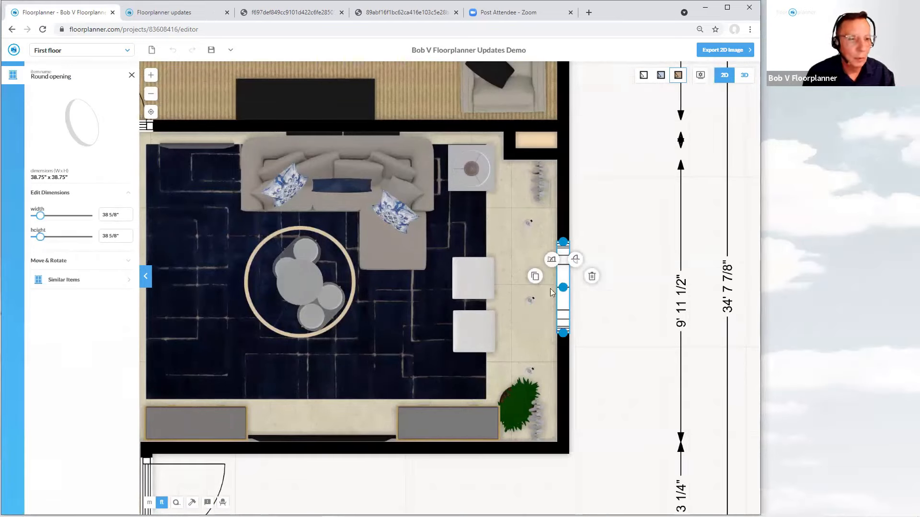
pyautogui.click(129, 195)
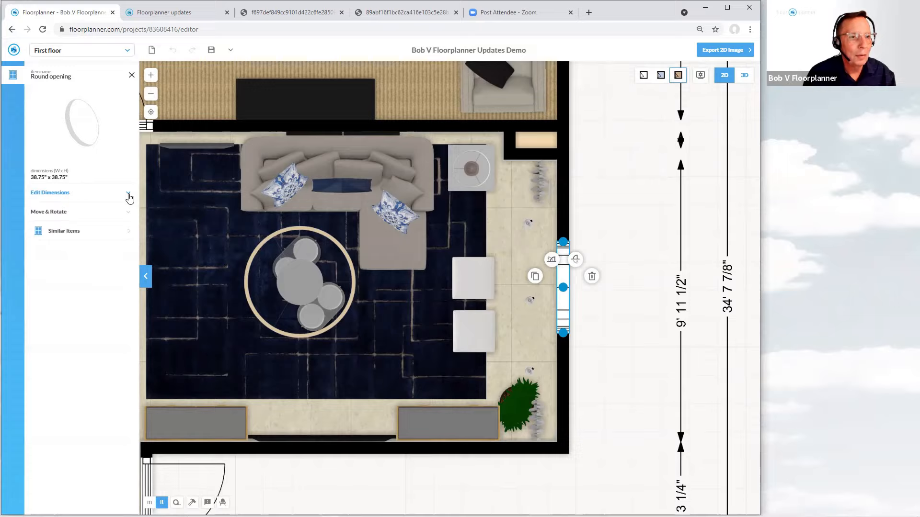
pyautogui.click(127, 195)
pyautogui.moveTo(124, 215); pyautogui.dragTo(95, 221)
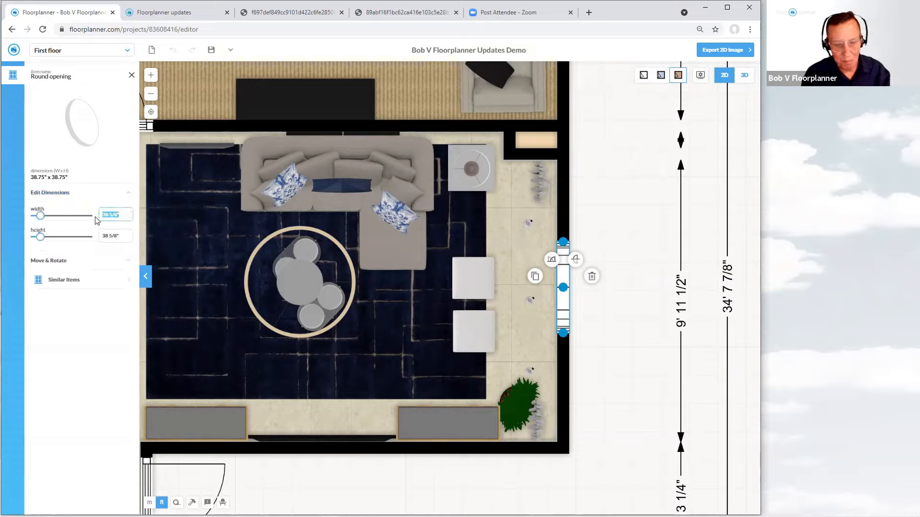
pyautogui.write('4')
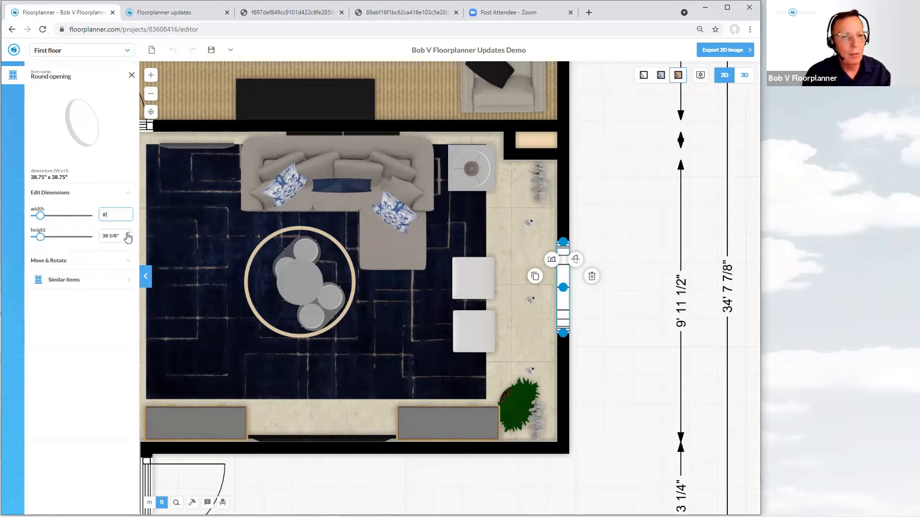
pyautogui.moveTo(126, 236); pyautogui.dragTo(100, 235)
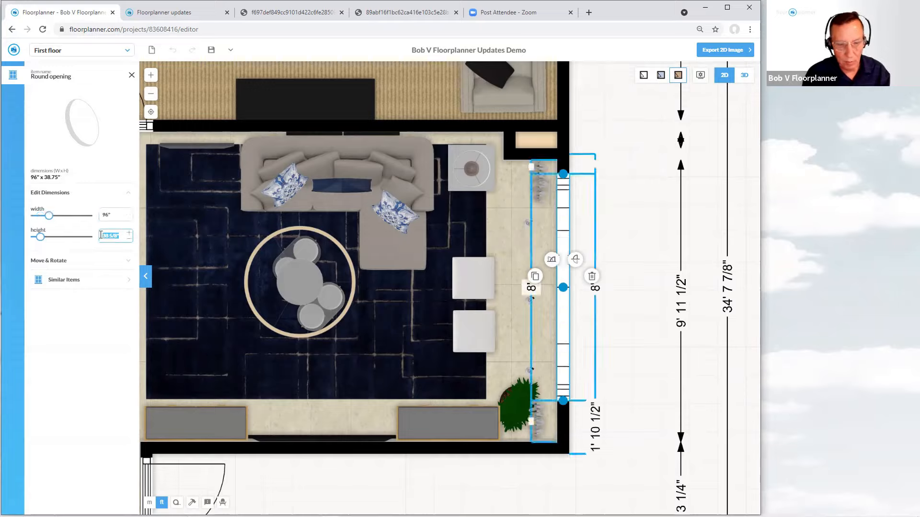
pyautogui.write('8')
pyautogui.press('Return')
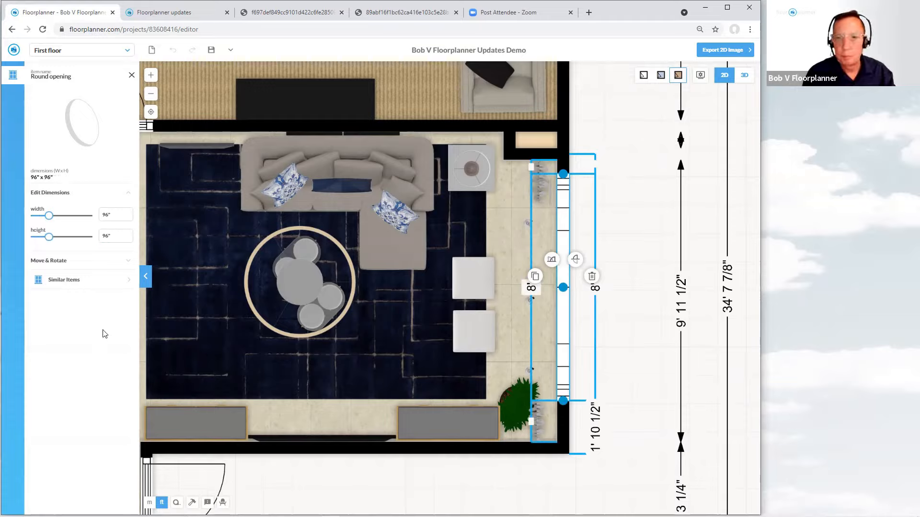
pyautogui.click(621, 307)
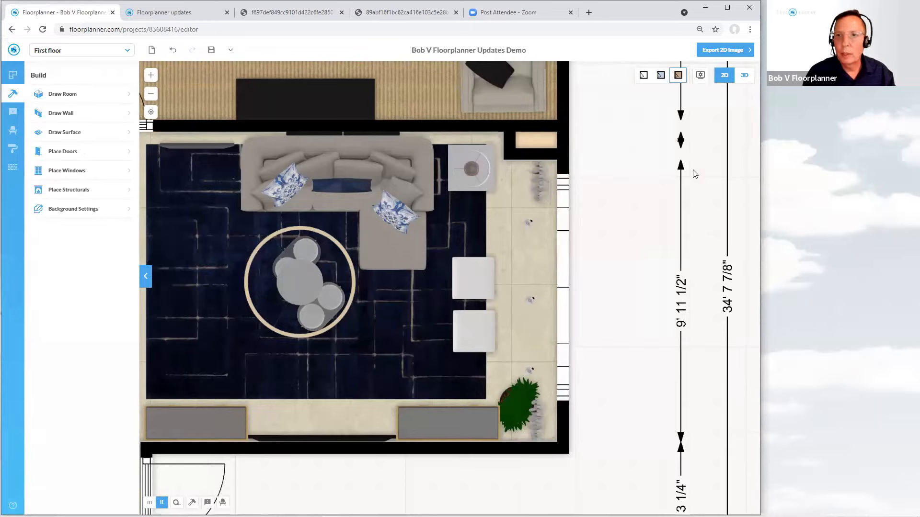
# Check the round opening in the 3D camera view, and set its raise from floor to 1' in the 2D plan
pyautogui.click(744, 76)
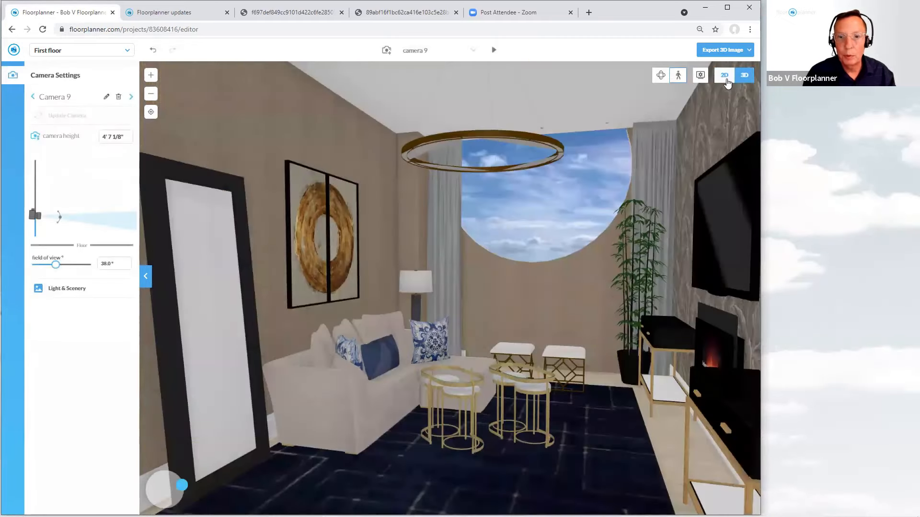
pyautogui.click(725, 76)
pyautogui.click(559, 301)
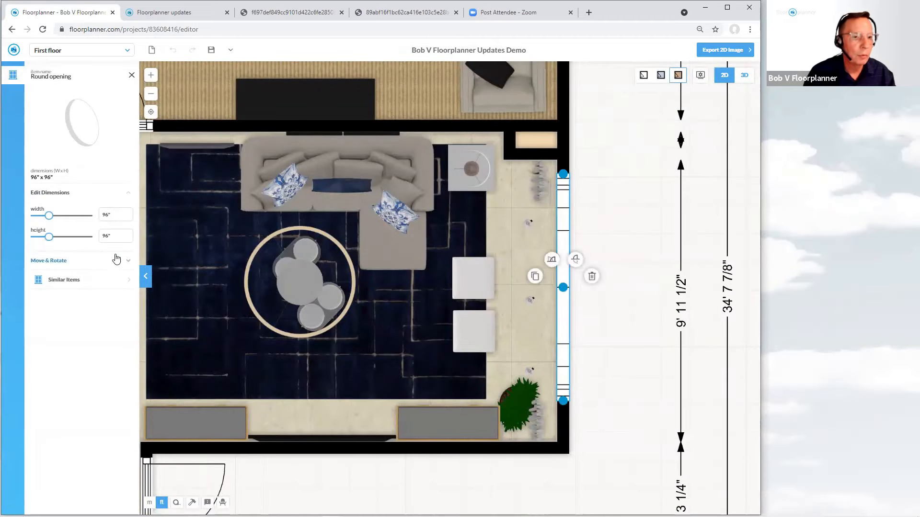
pyautogui.click(126, 263)
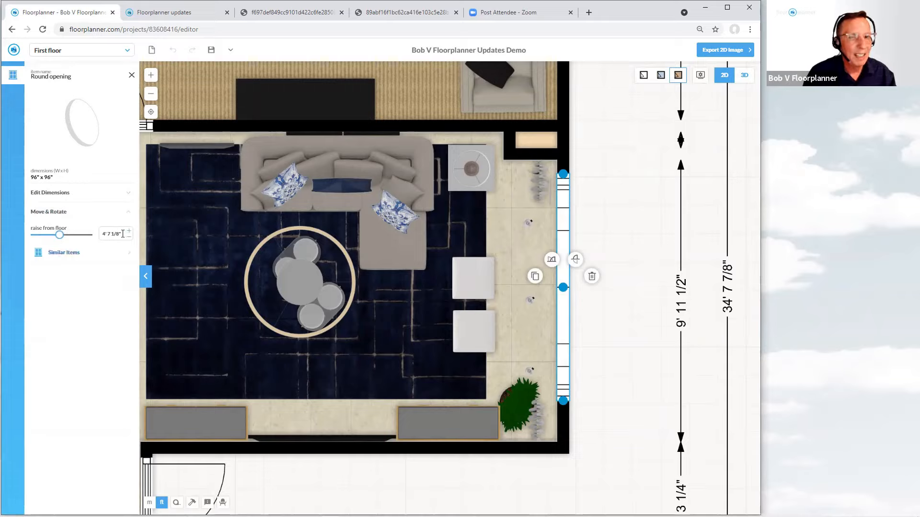
pyautogui.moveTo(123, 234); pyautogui.dragTo(100, 238)
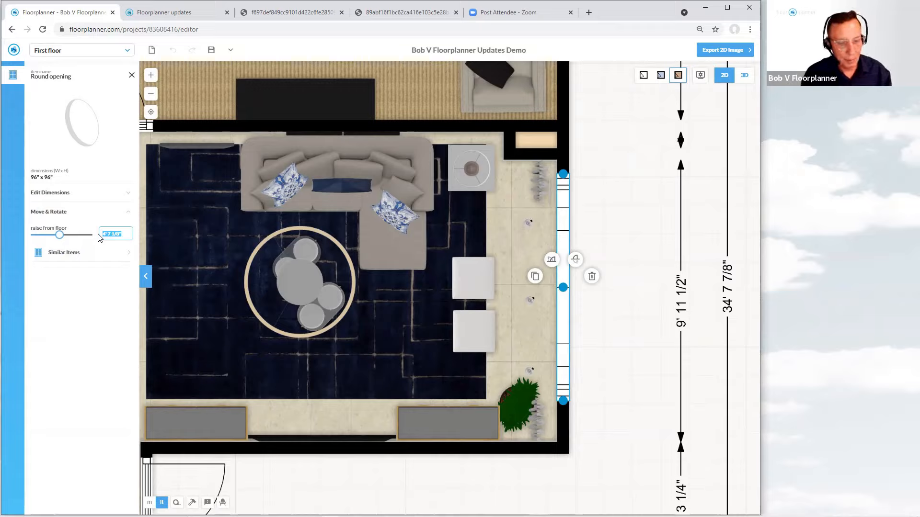
pyautogui.write('1')
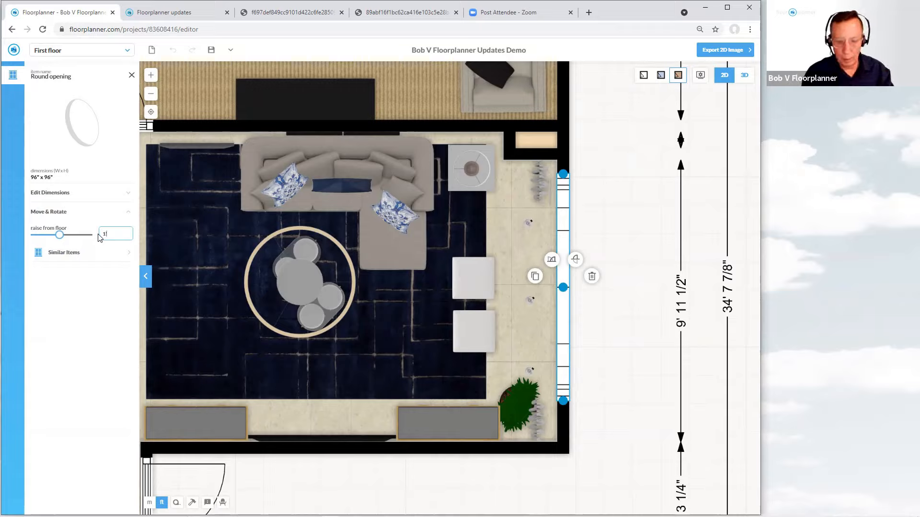
pyautogui.press('Return')
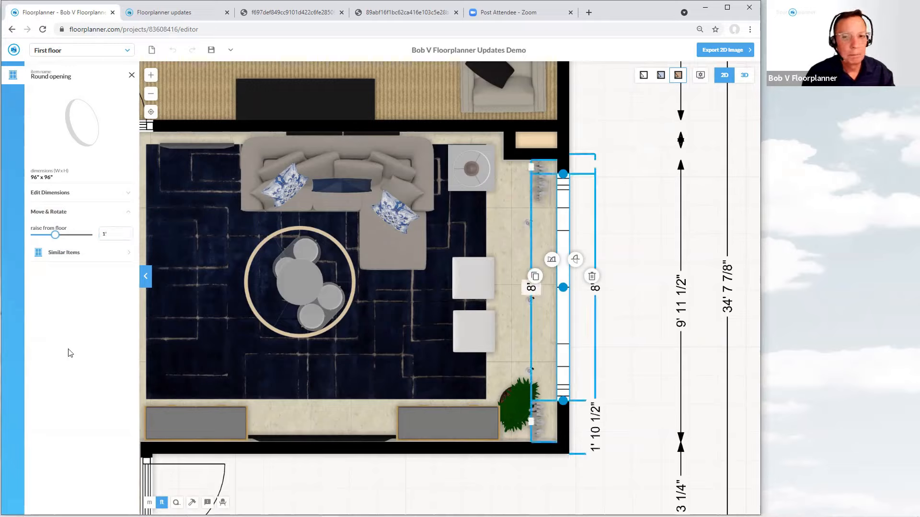
pyautogui.click(637, 299)
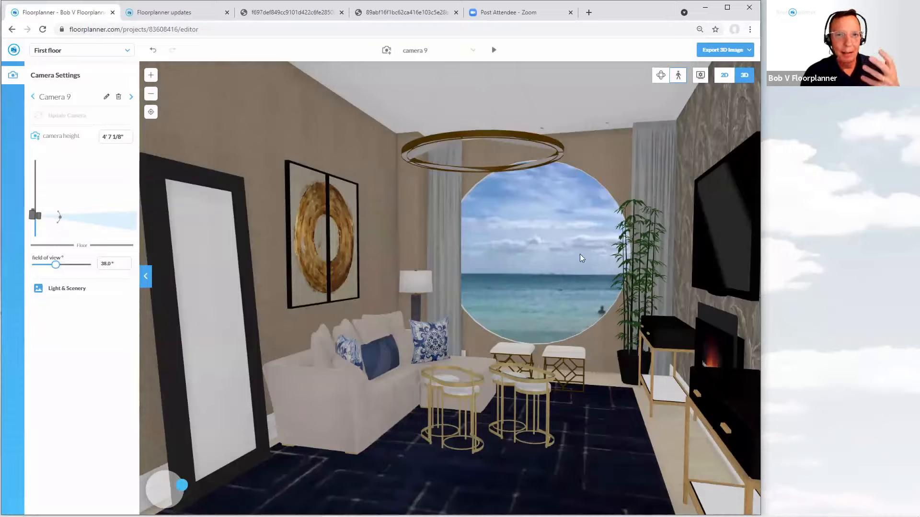
# In the 2D view, search the furniture library for "window" and narrow the category to Architecture
pyautogui.click(724, 77)
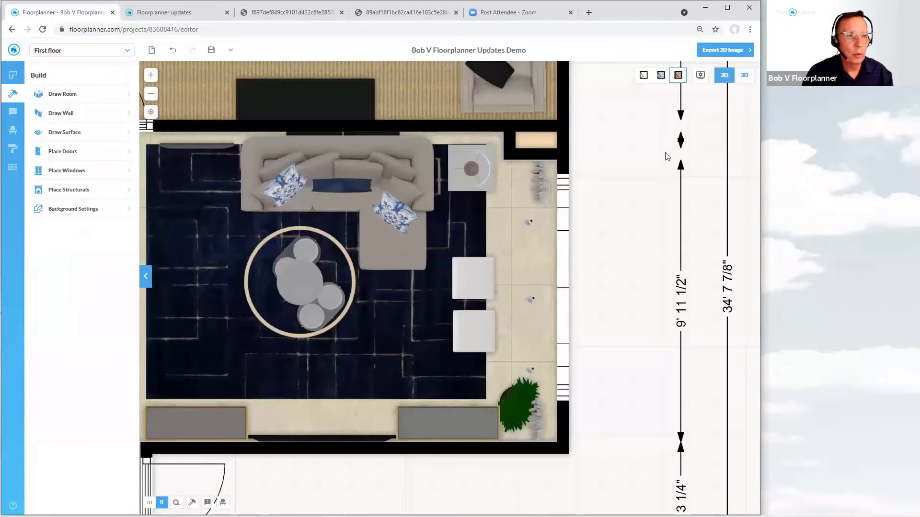
pyautogui.click(13, 134)
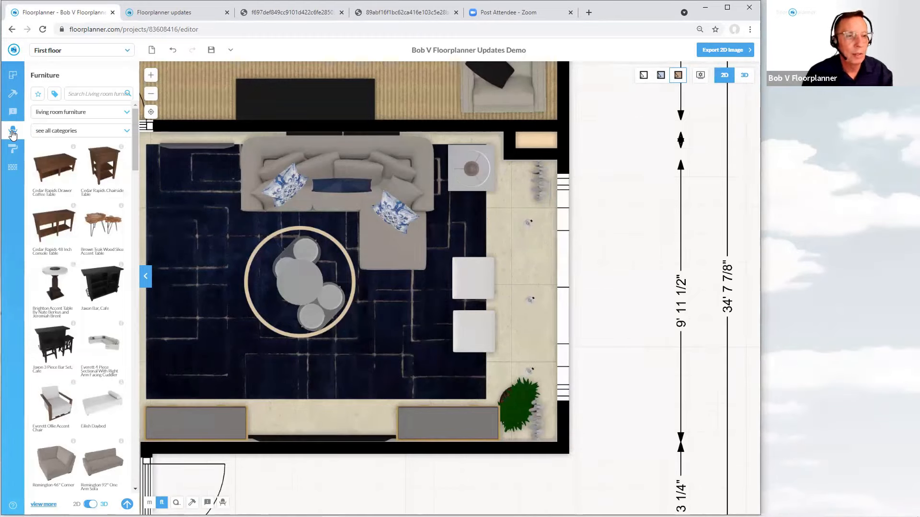
pyautogui.click(127, 115)
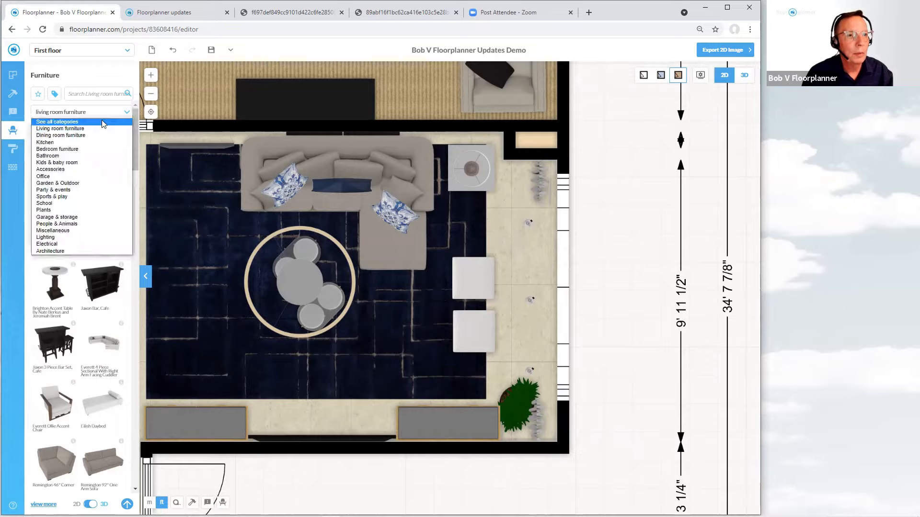
pyautogui.click(104, 123)
pyautogui.click(98, 94)
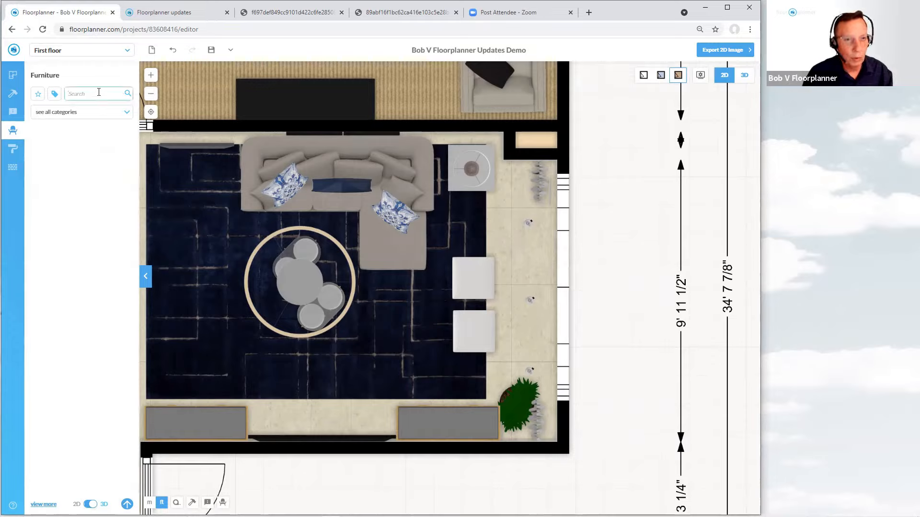
pyautogui.write('window')
pyautogui.press('Return')
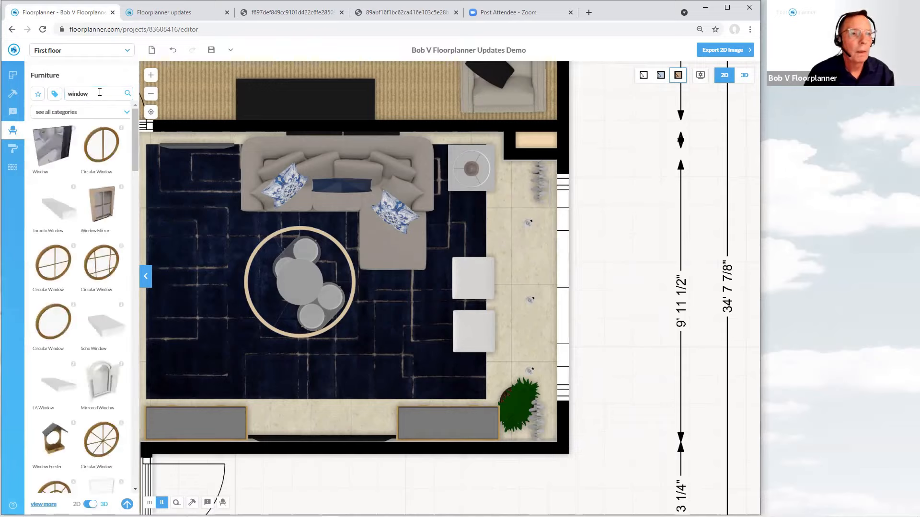
pyautogui.click(127, 112)
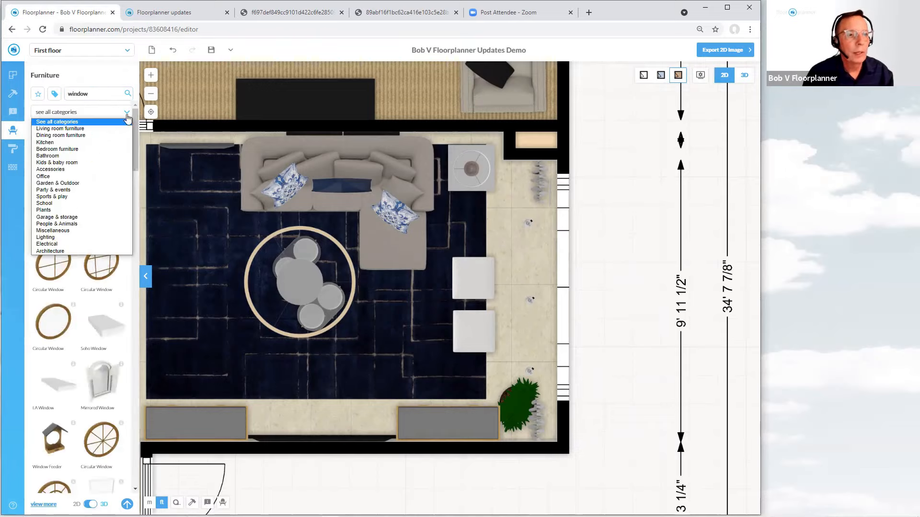
pyautogui.click(95, 251)
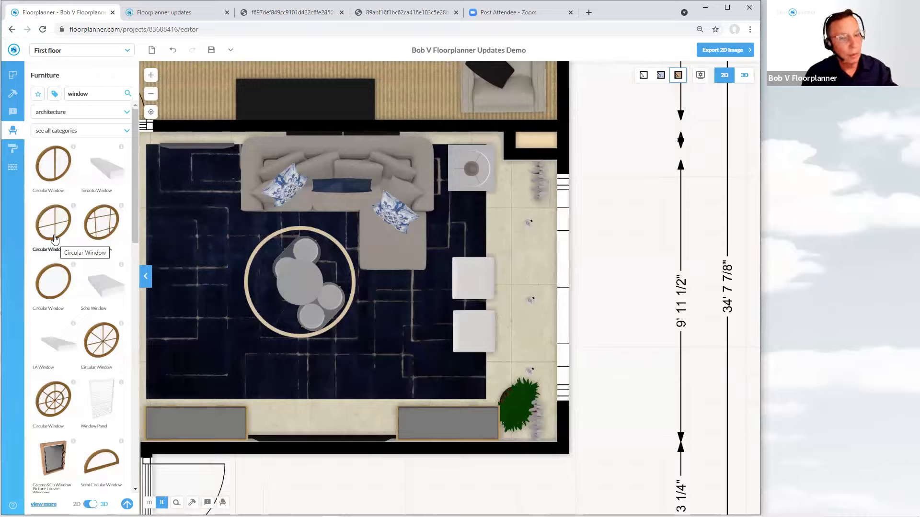
# Place the four-pane Circular Window inside the room beside the round opening and set its width and height to 8' each
pyautogui.moveTo(54, 229); pyautogui.dragTo(542, 277)
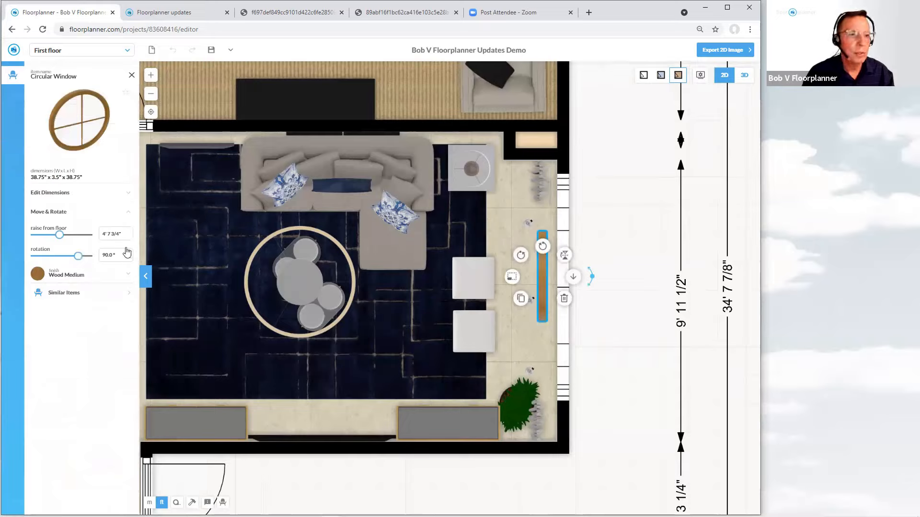
pyautogui.click(129, 196)
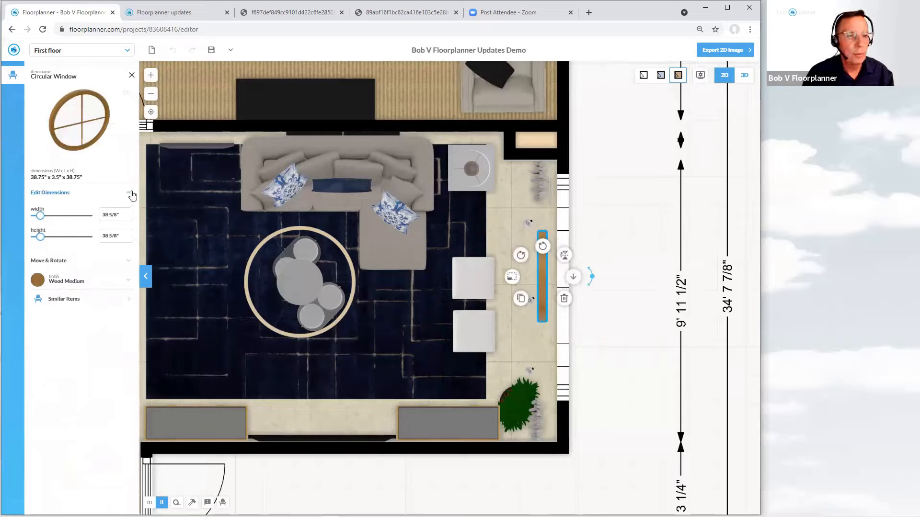
pyautogui.moveTo(121, 215); pyautogui.dragTo(102, 216)
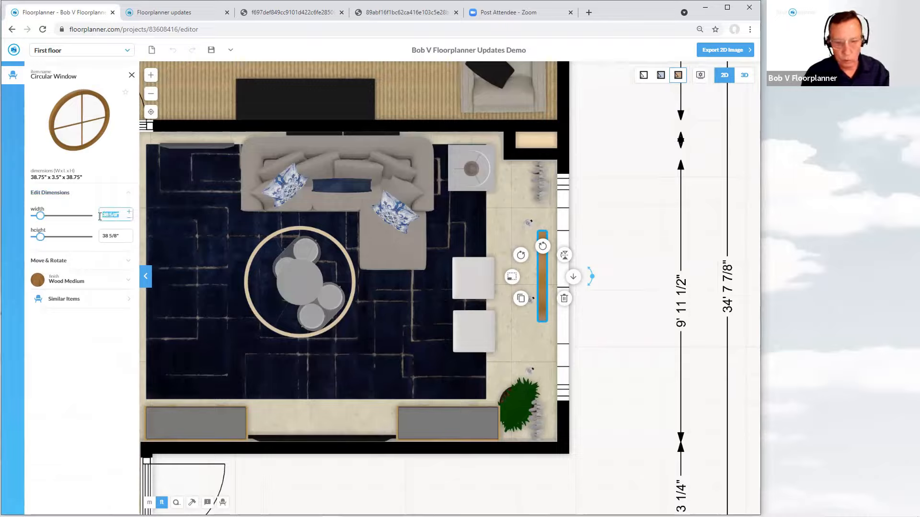
pyautogui.write('8')
pyautogui.moveTo(123, 237); pyautogui.dragTo(100, 236)
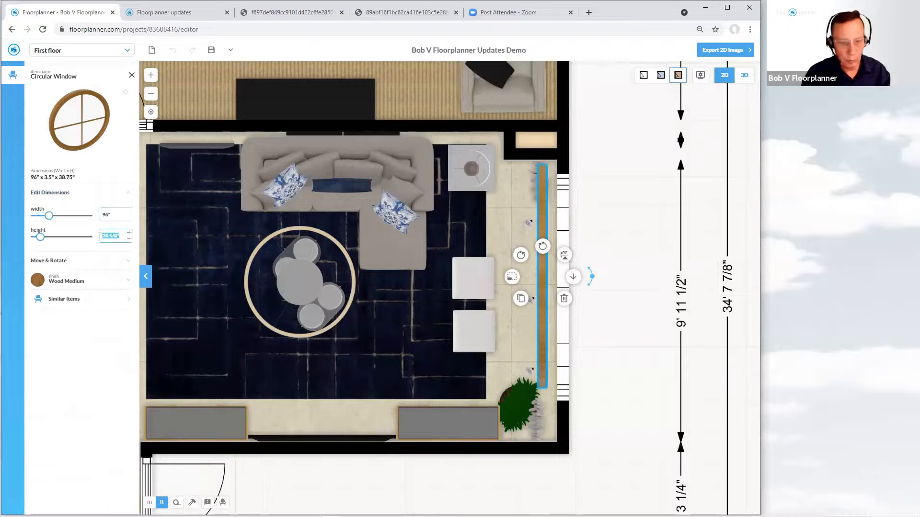
pyautogui.write("8'")
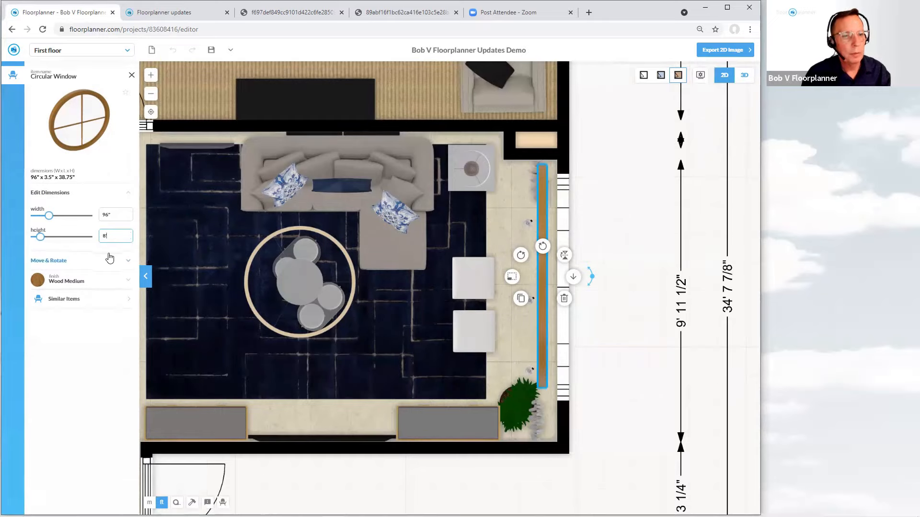
pyautogui.press('Return')
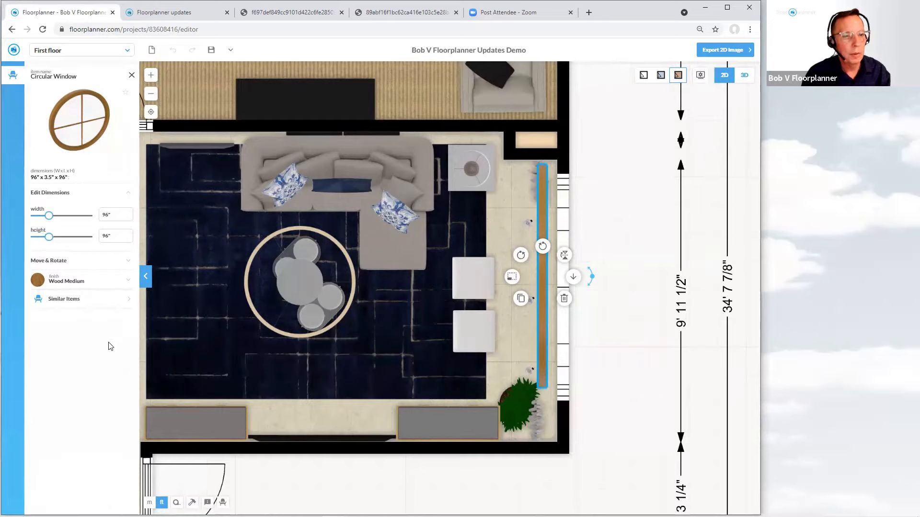
# Change the Circular Window's finish to White and deselect it
pyautogui.click(127, 282)
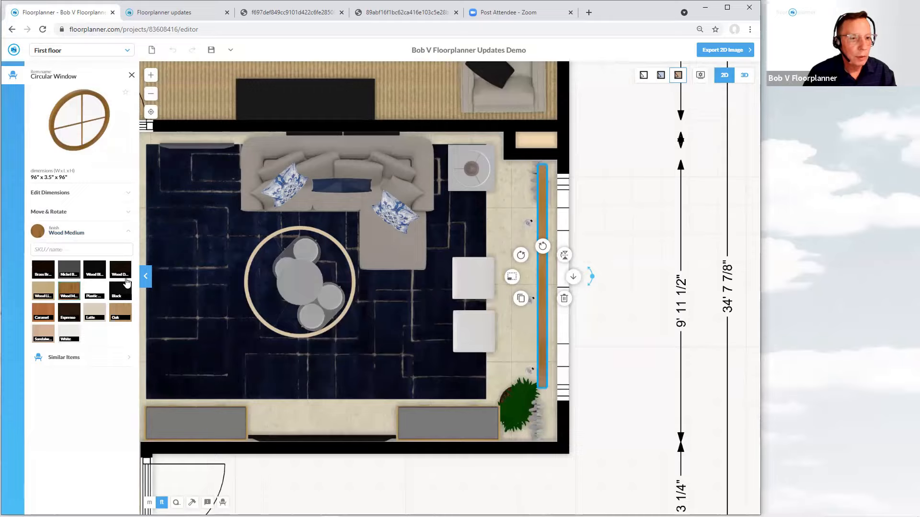
pyautogui.click(65, 340)
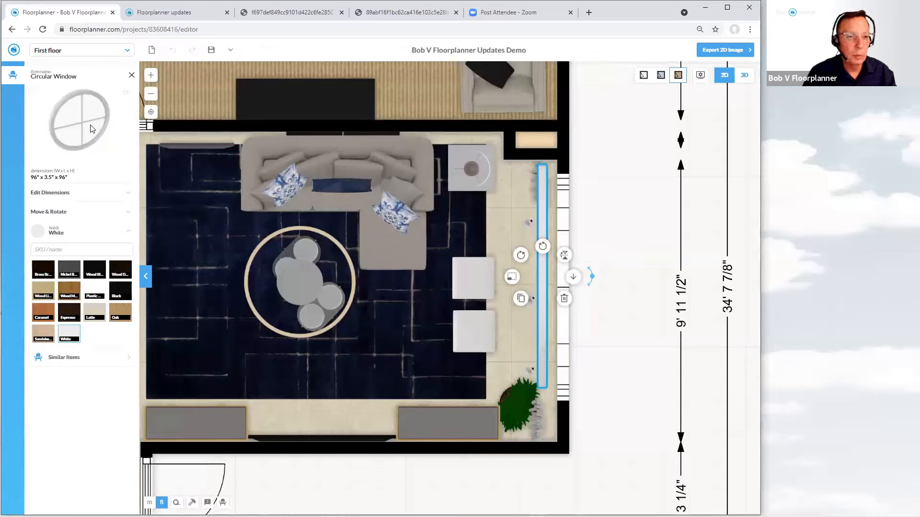
pyautogui.click(619, 291)
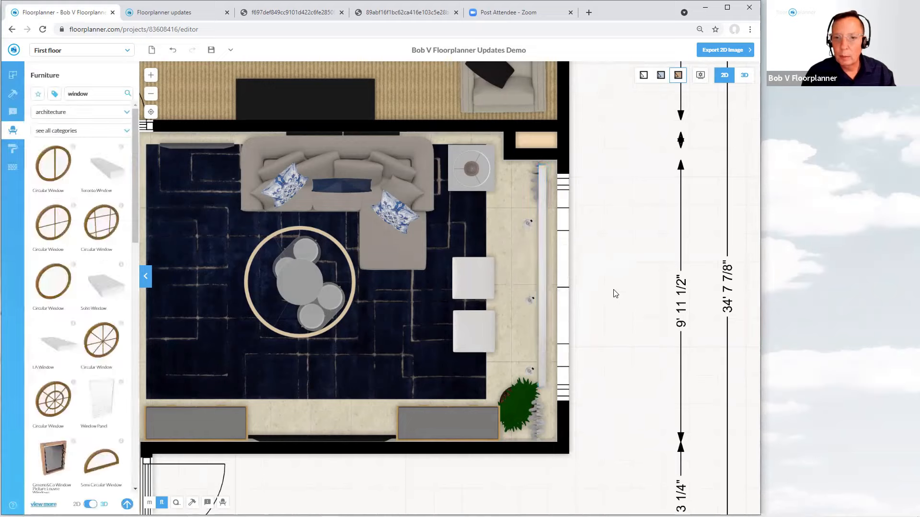
# Move the Circular Window into the exterior wall so it lines up with the round opening in the 2D plan
pyautogui.moveTo(544, 283); pyautogui.dragTo(558, 286)
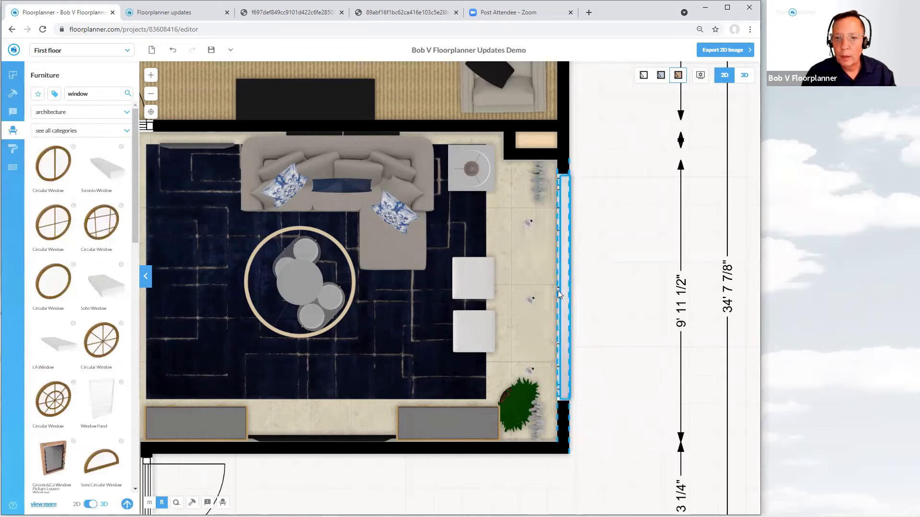
pyautogui.moveTo(557, 290); pyautogui.dragTo(558, 290)
pyautogui.click(561, 293)
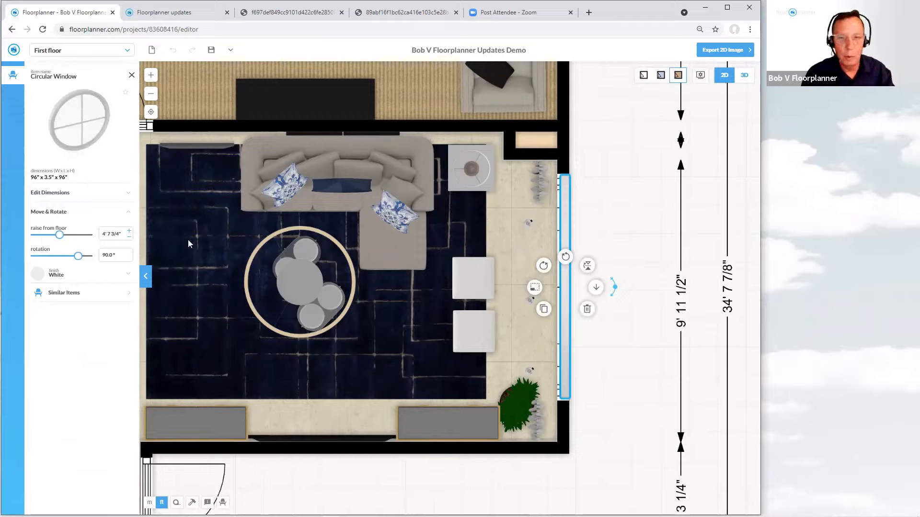
pyautogui.click(612, 178)
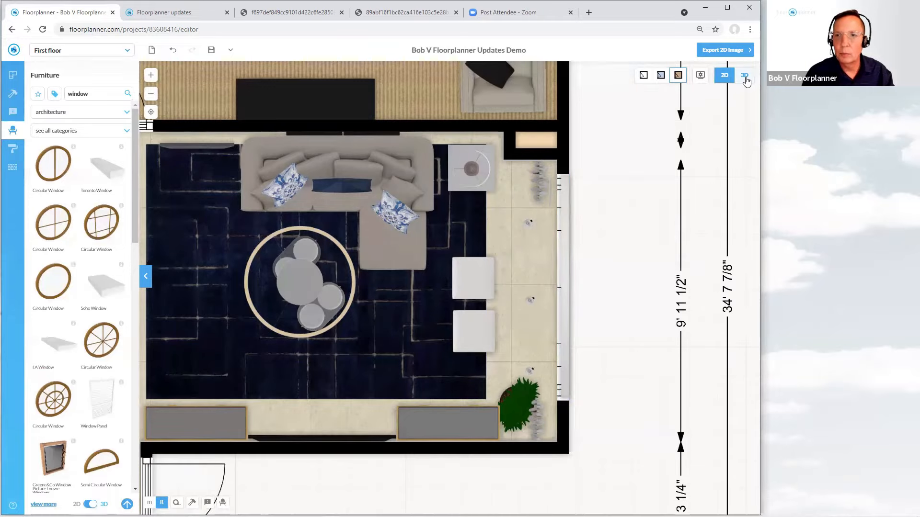
# In the 3D camera view, lower the Circular Window until its frame fits the round opening in the wall
pyautogui.click(745, 76)
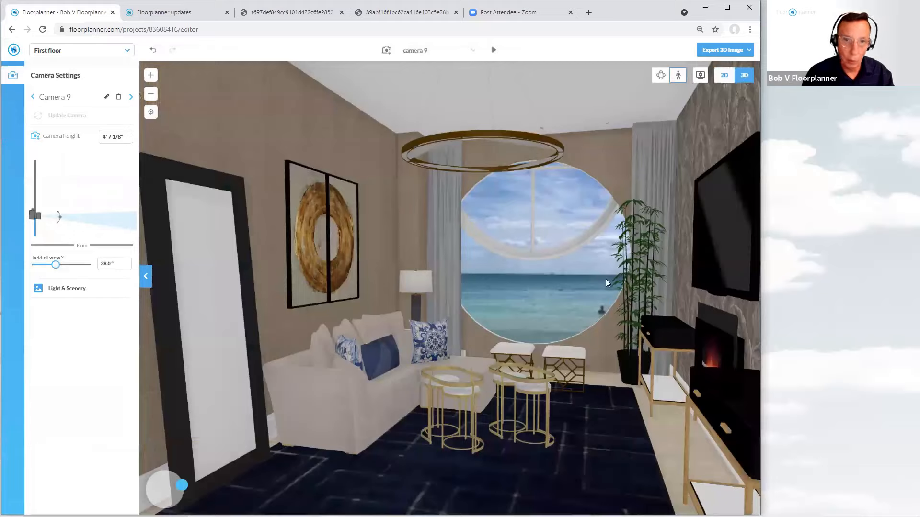
pyautogui.click(541, 258)
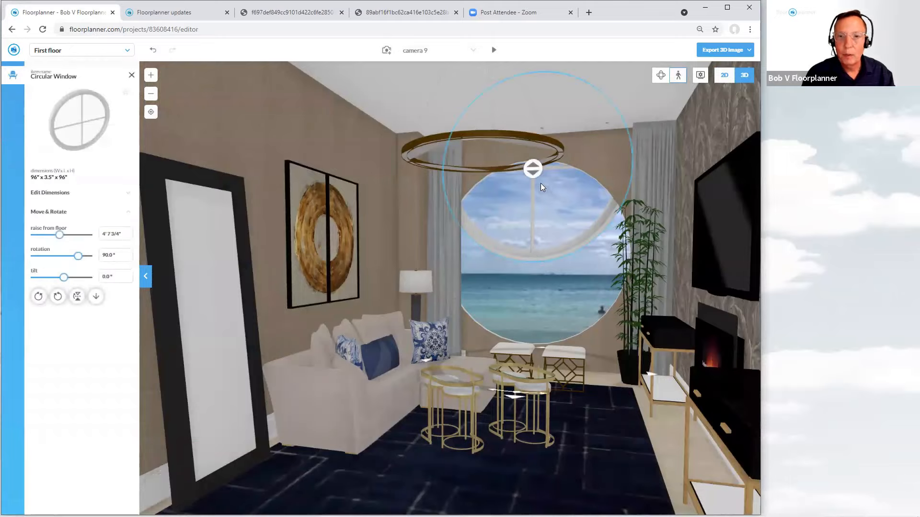
pyautogui.moveTo(532, 175); pyautogui.dragTo(537, 258)
pyautogui.click(636, 412)
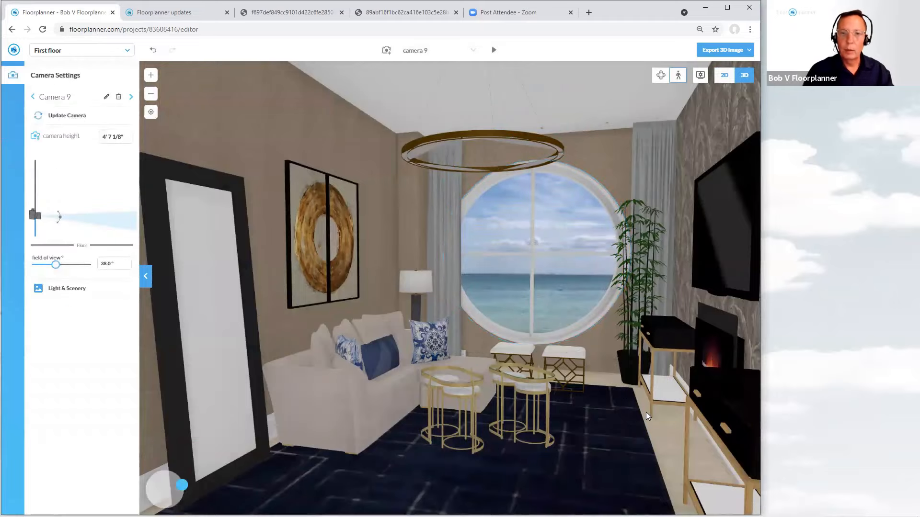
# Look around the room in 3D and view the two rendered living room images open in the other browser tabs
pyautogui.moveTo(584, 411); pyautogui.dragTo(590, 411)
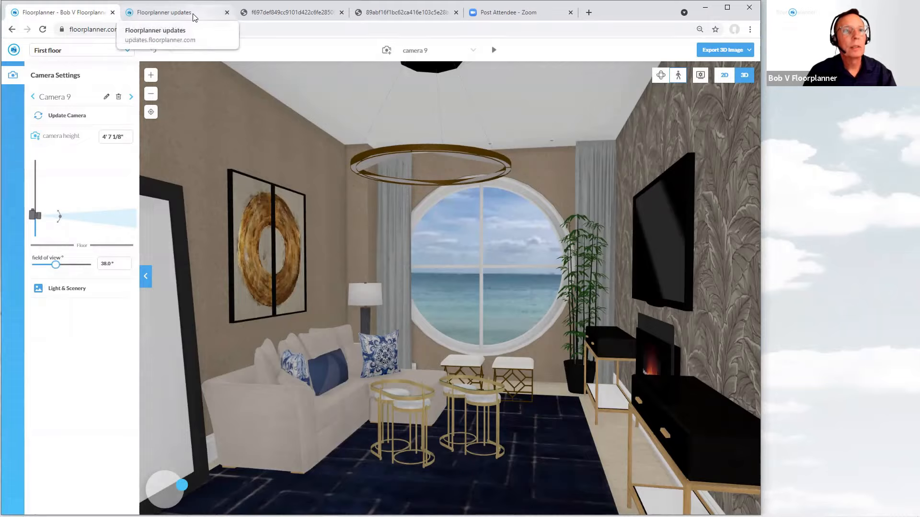
pyautogui.click(268, 15)
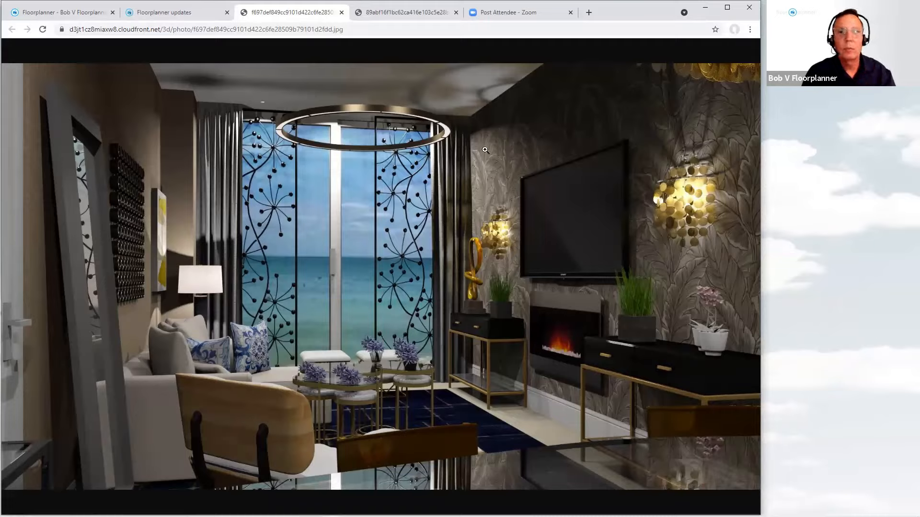
pyautogui.click(367, 20)
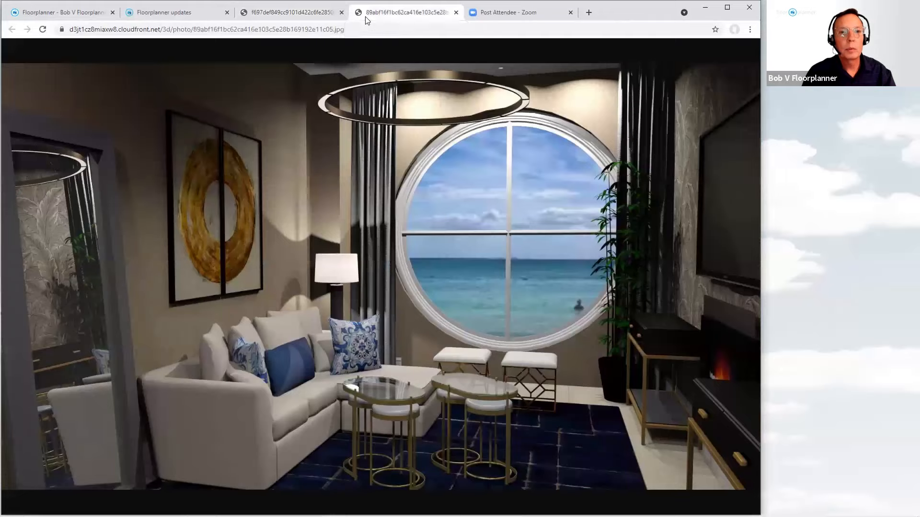